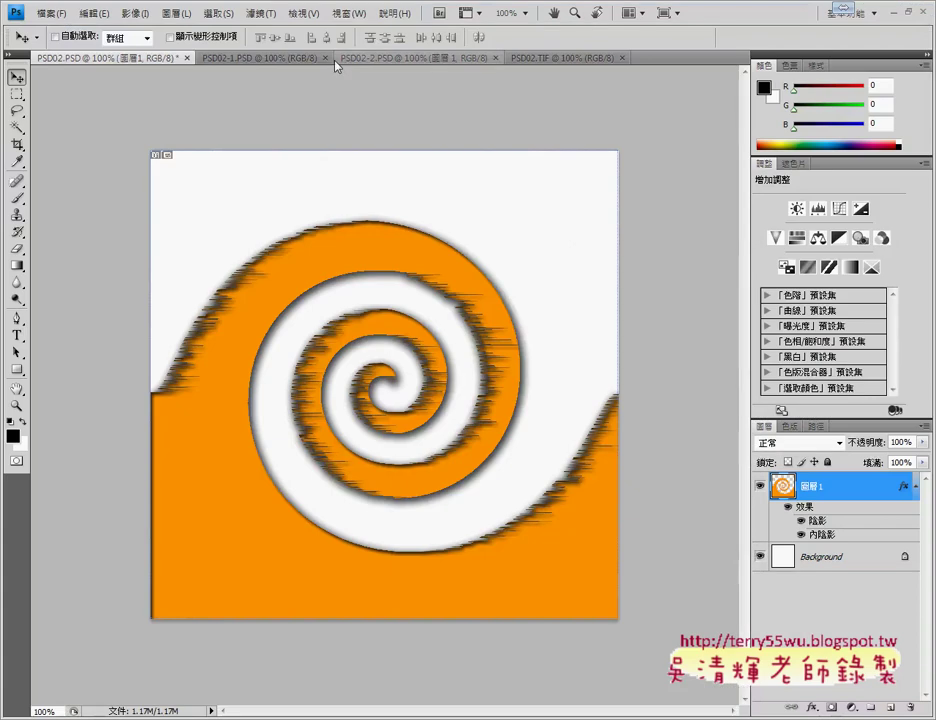
Copy the whole tulip image from PSD02-1.PSD and paste it into PSD02.PSD as 圖層 1.
left_click(250, 58)
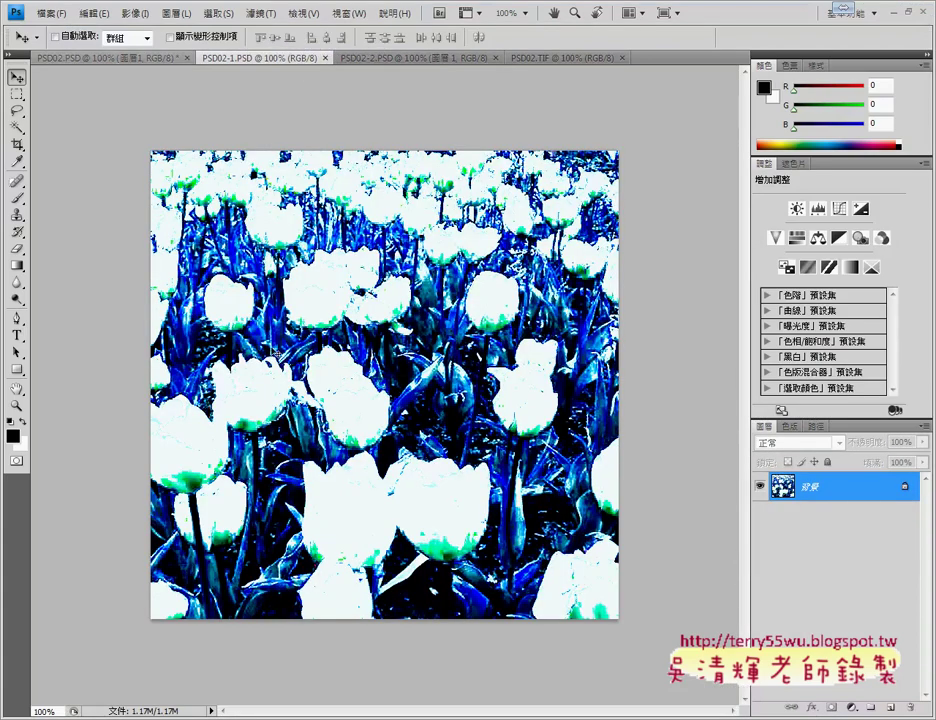
key("ctrl+a")
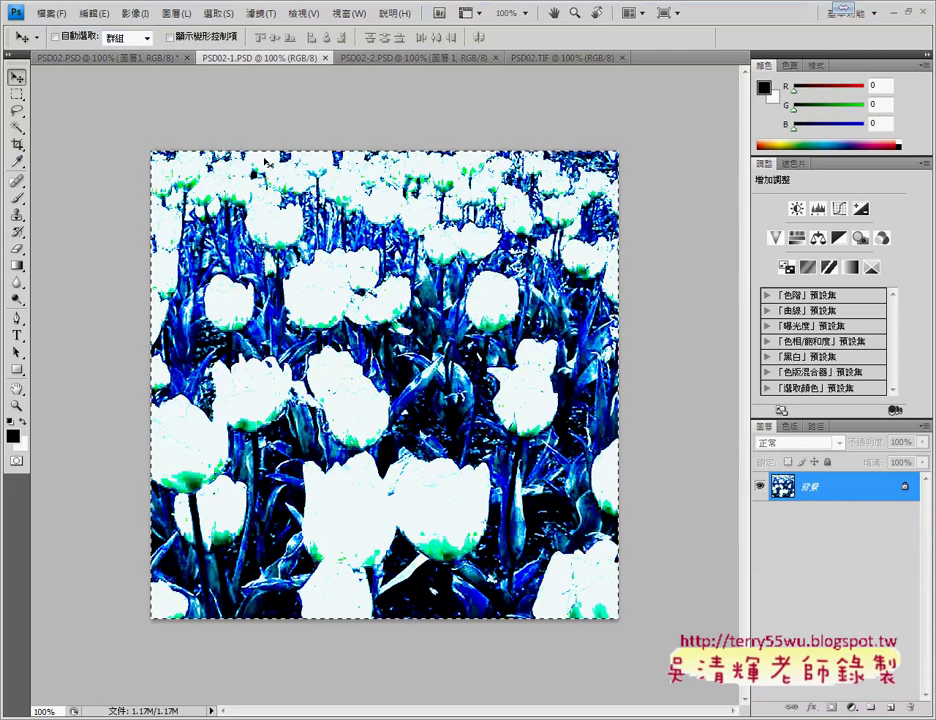
left_click(114, 60)
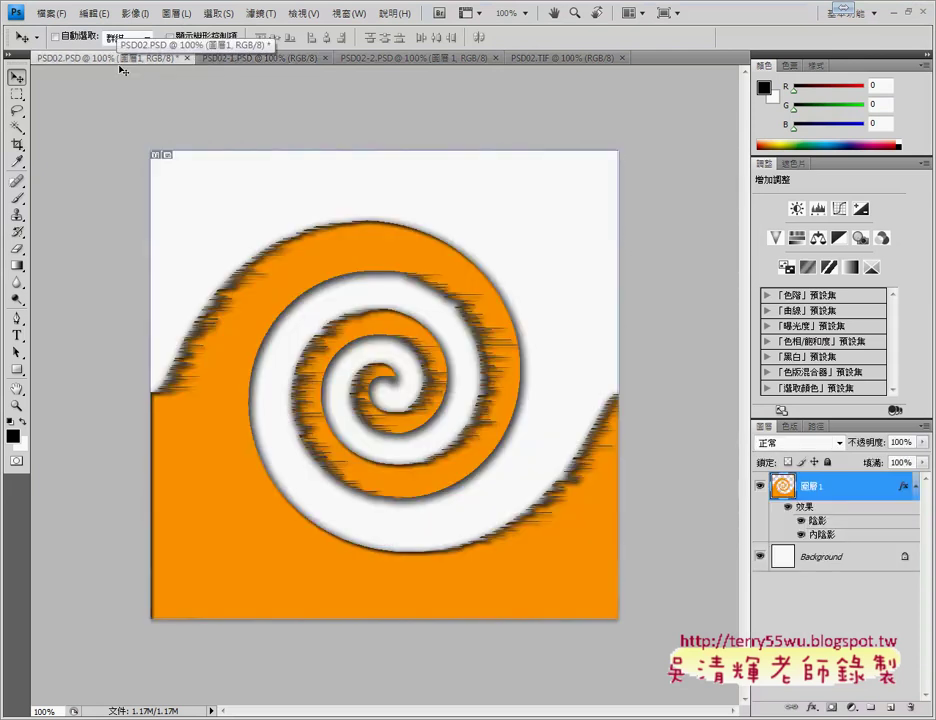
key("ctrl+v")
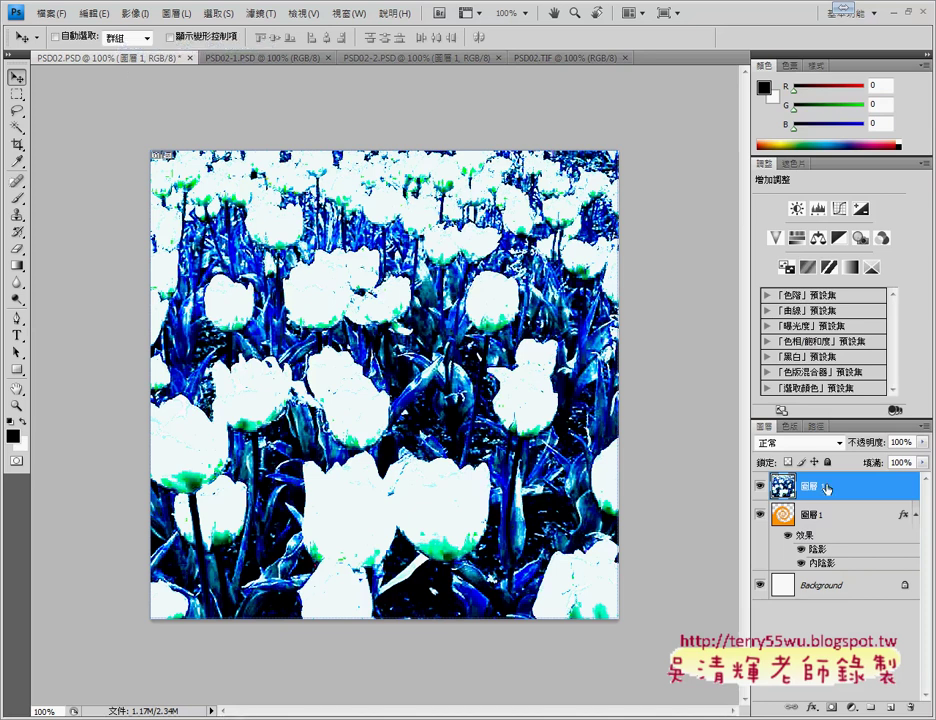
Move the tulip layer beneath the spiral layer and hide the spiral layer.
left_click_drag(826, 487, 830, 562)
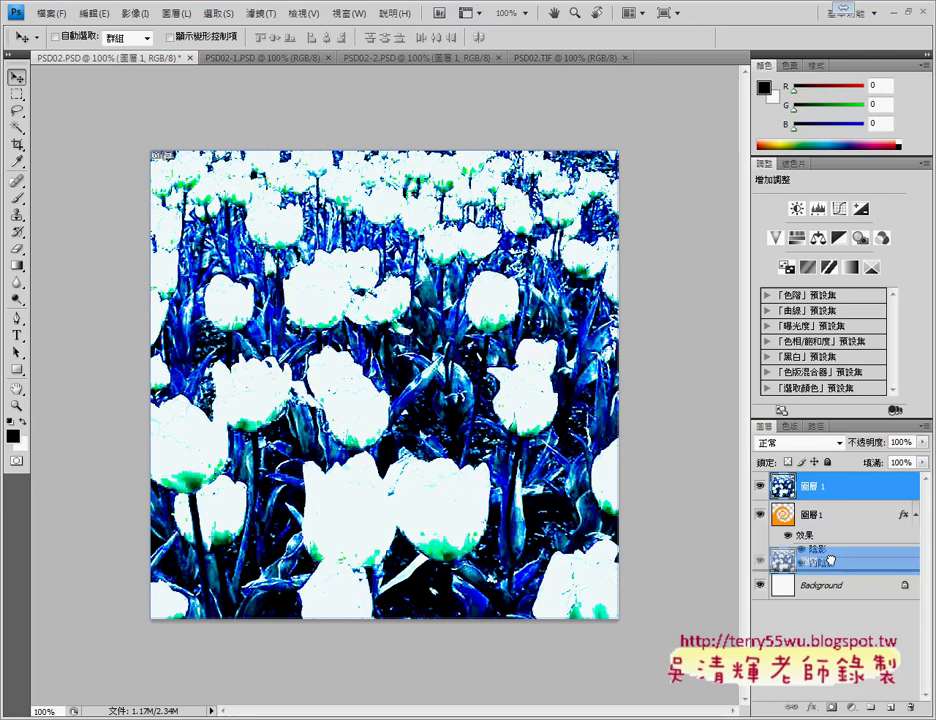
left_click_drag(830, 562, 830, 566)
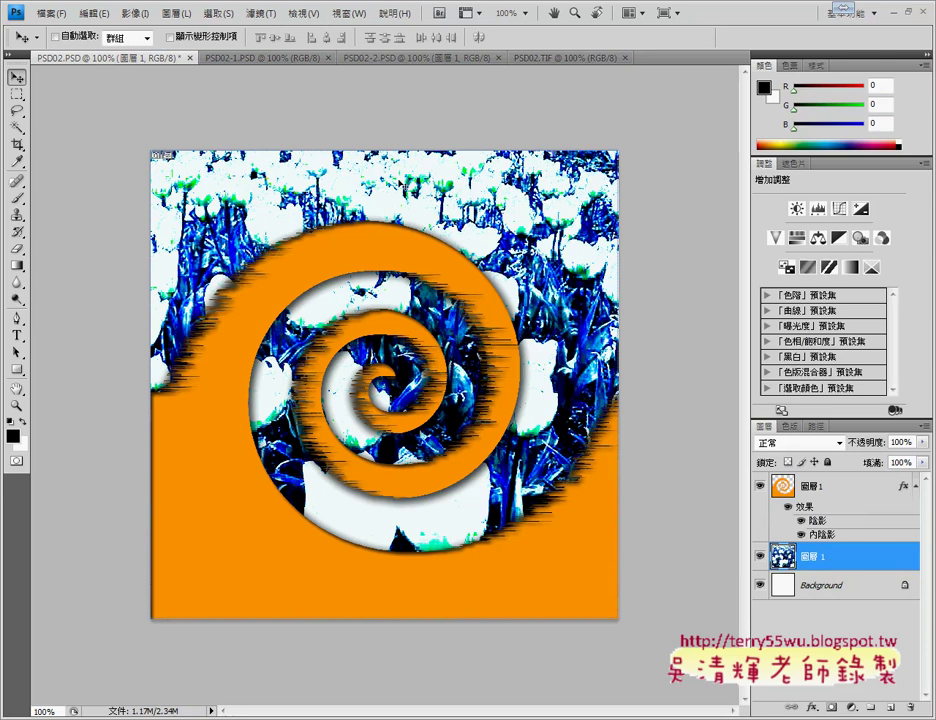
left_click(760, 488)
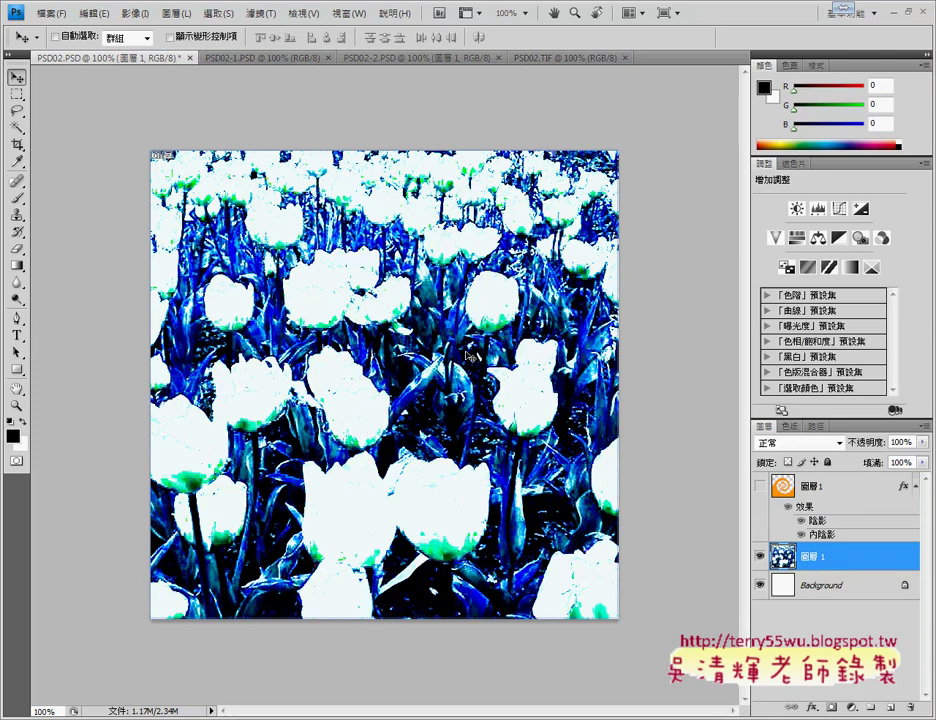
Check the exercise instructions in the PDF and come back to Photoshop.
key("alt+Tab")
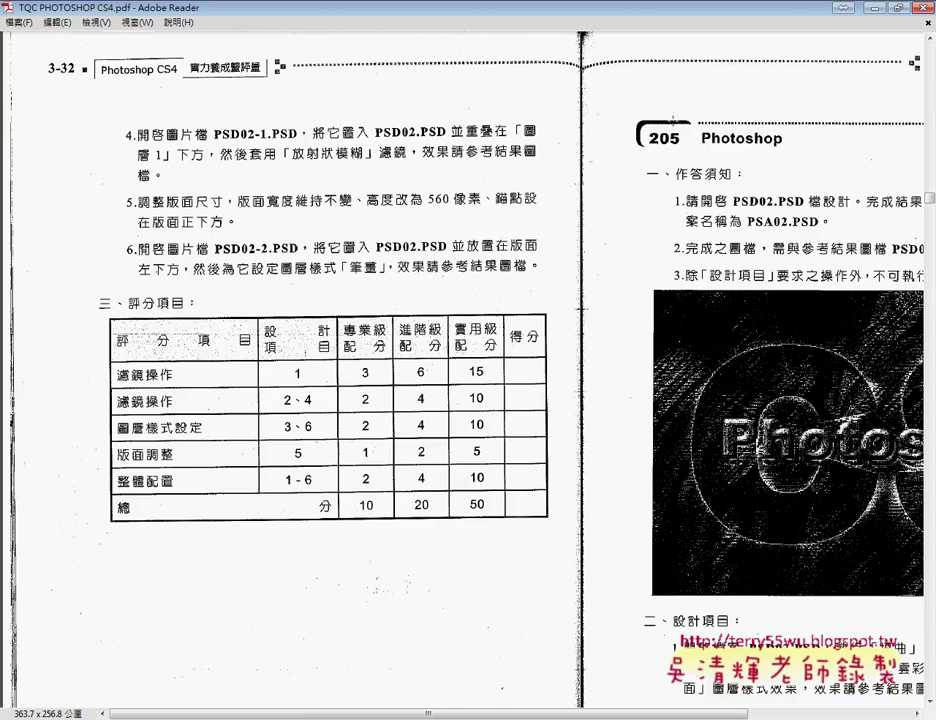
key("alt+Tab")
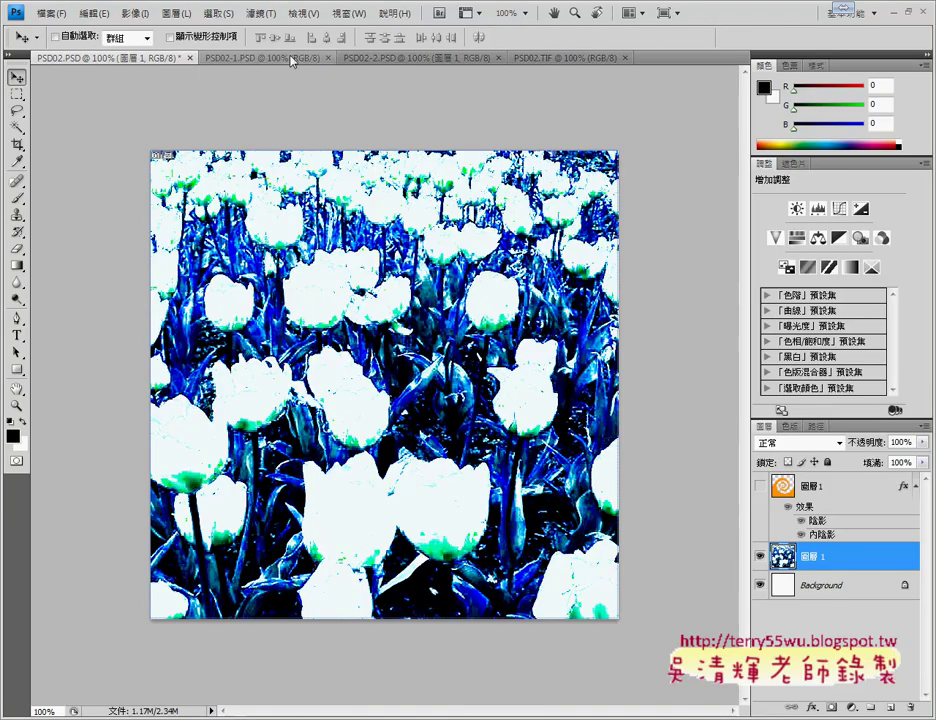
left_click(260, 13)
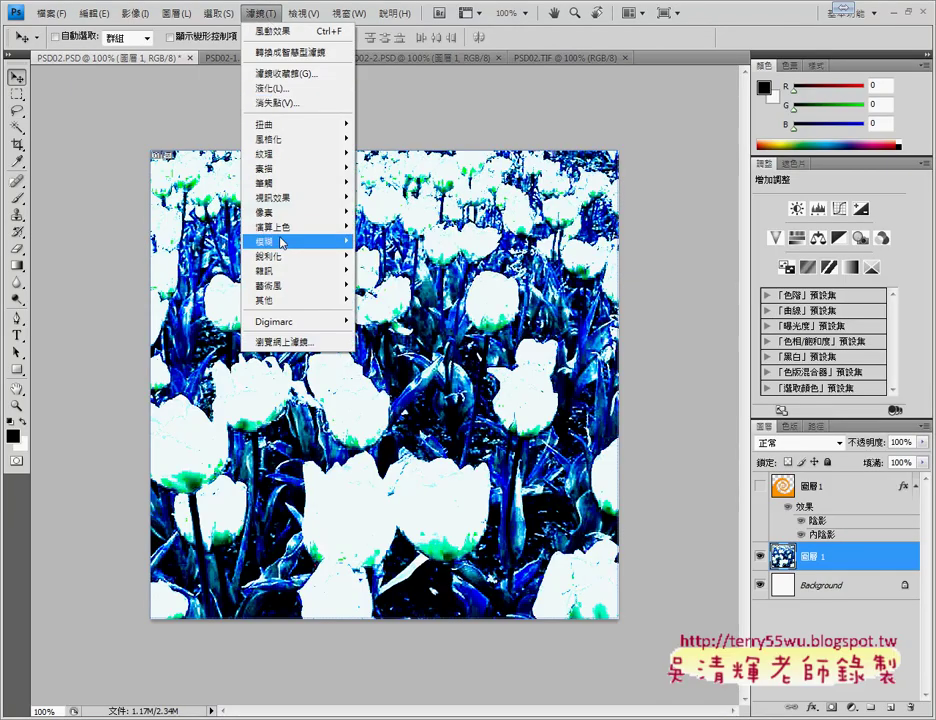
mouse_move(295, 241)
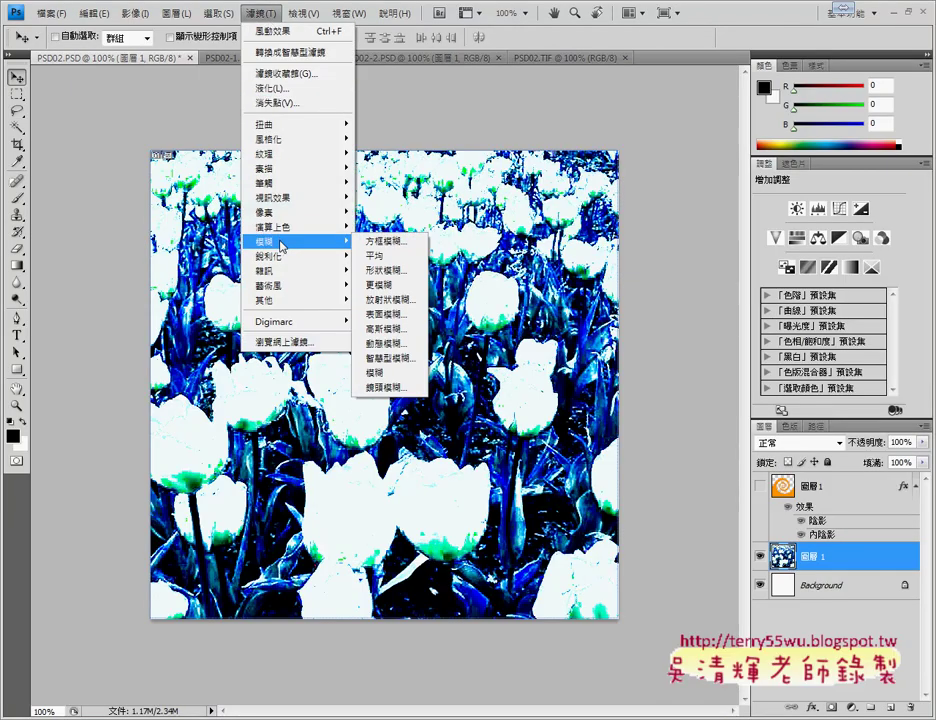
Open Radial Blur with the Spin method and enter an amount of 45.
left_click(403, 302)
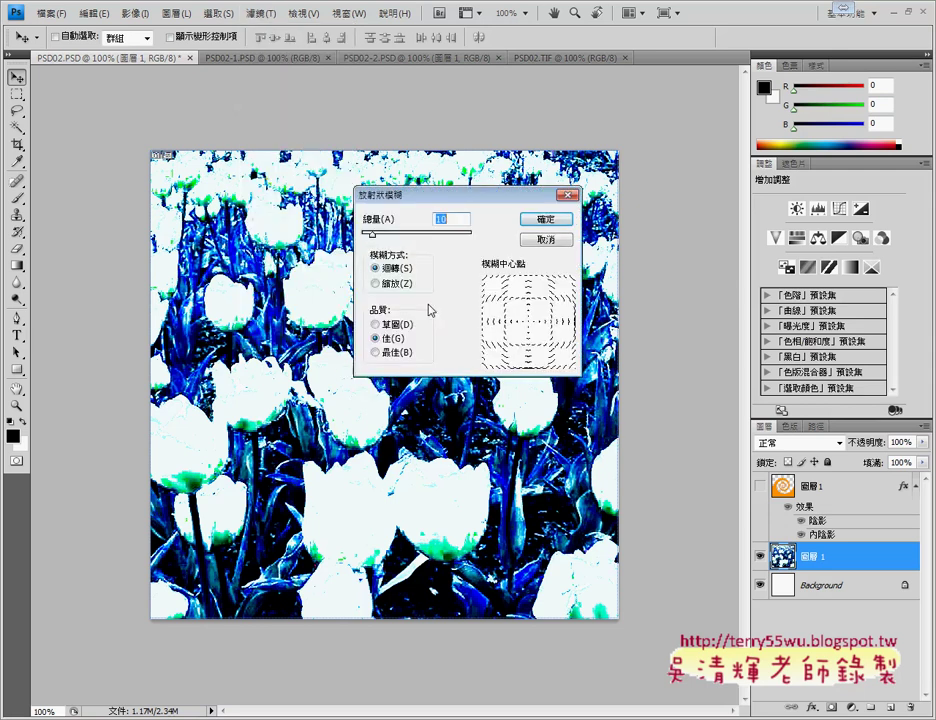
left_click_drag(456, 192, 676, 190)
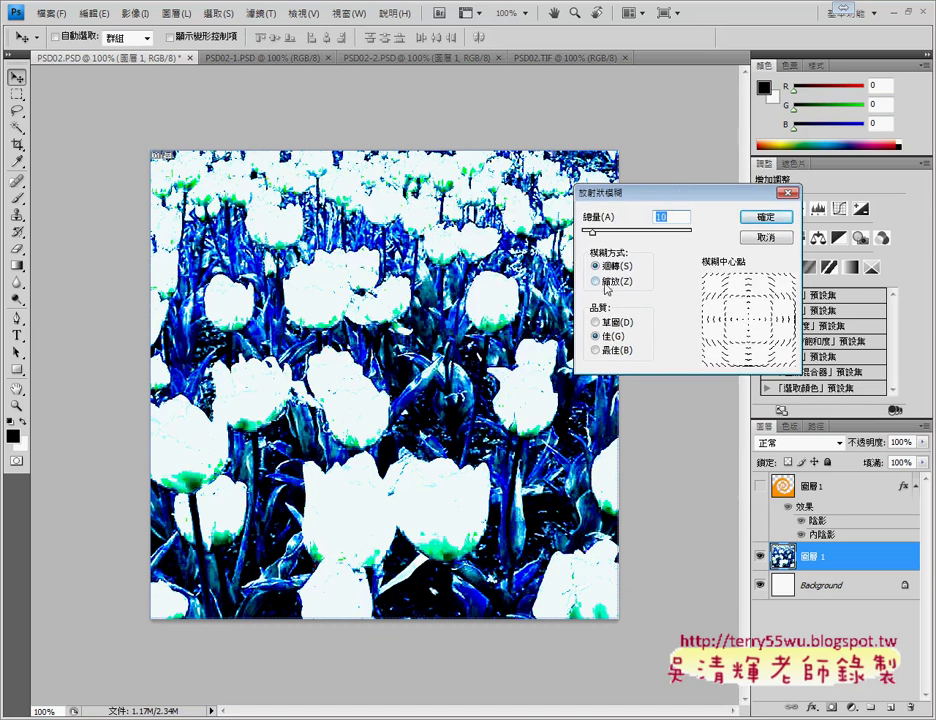
left_click(604, 285)
left_click(606, 266)
double_click(660, 217)
type("45")
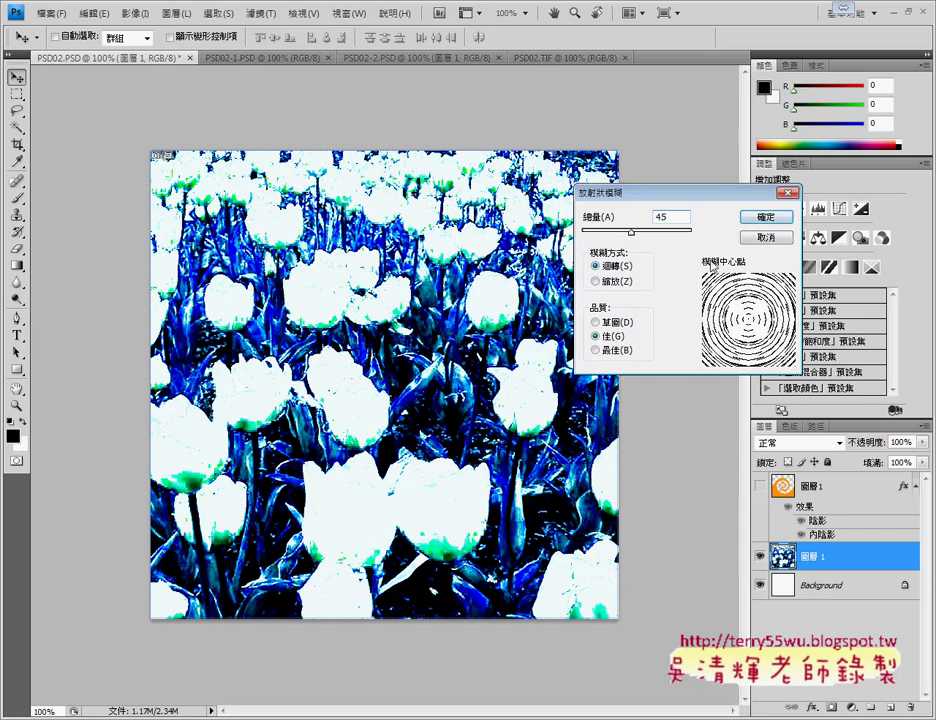
Try nearby blur amounts, settle back on 45, and apply the spin blur.
left_click_drag(628, 231, 657, 238)
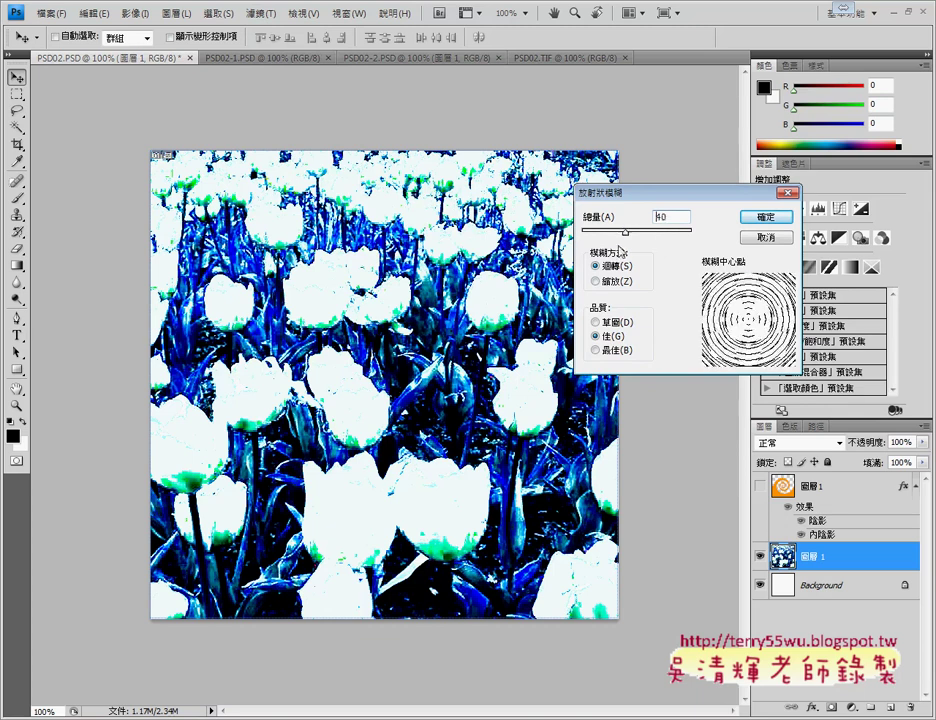
mouse_move(657, 241)
left_mouse_down()
mouse_move(637, 252)
mouse_move(698, 257)
left_mouse_up()
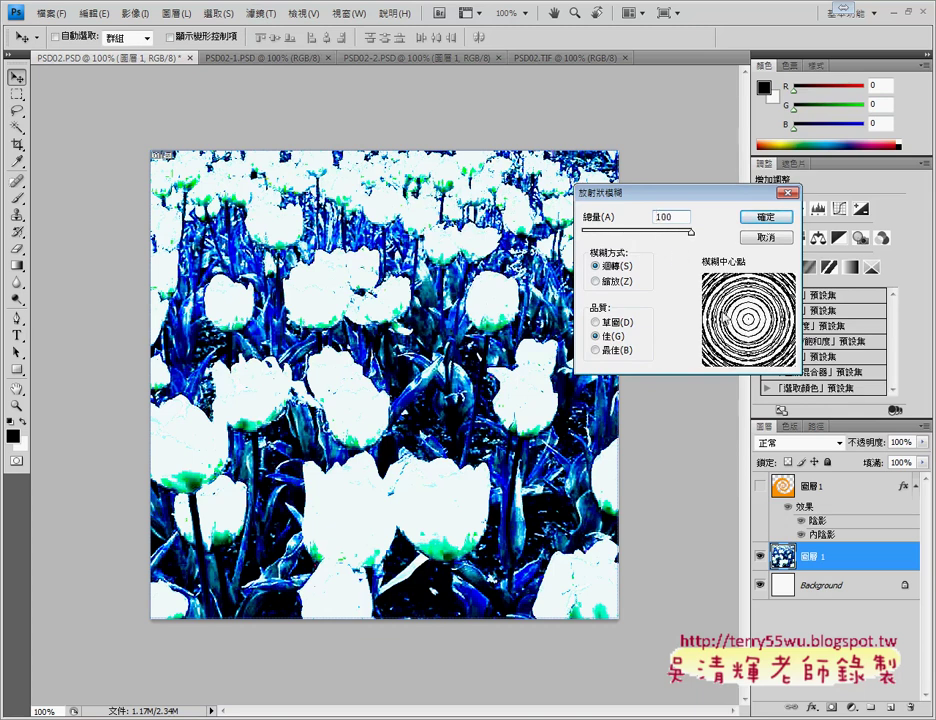
left_click_drag(694, 237, 637, 238)
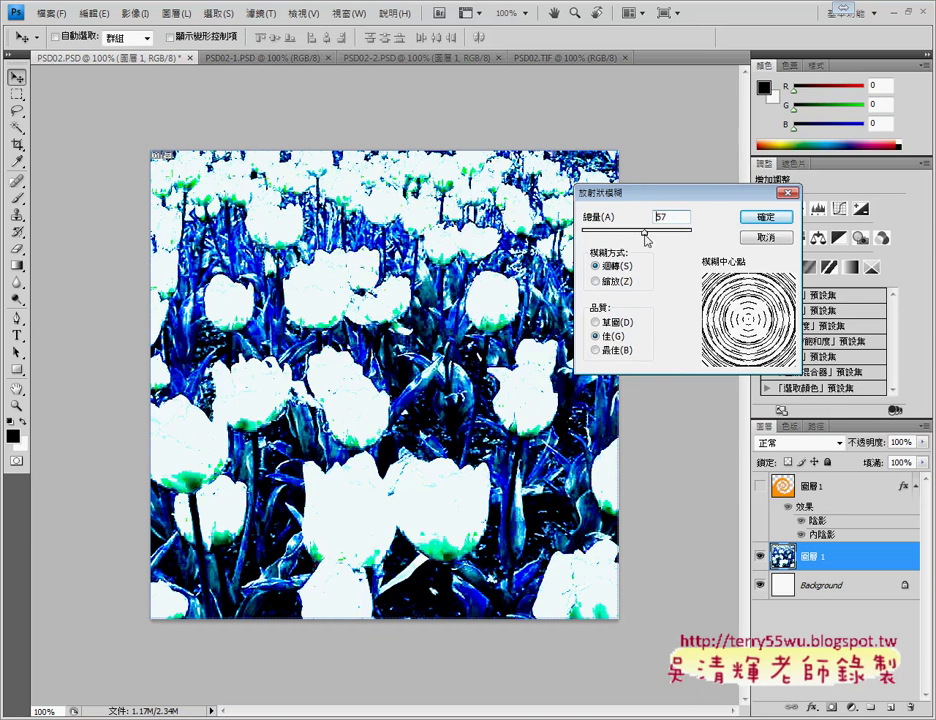
double_click(662, 217)
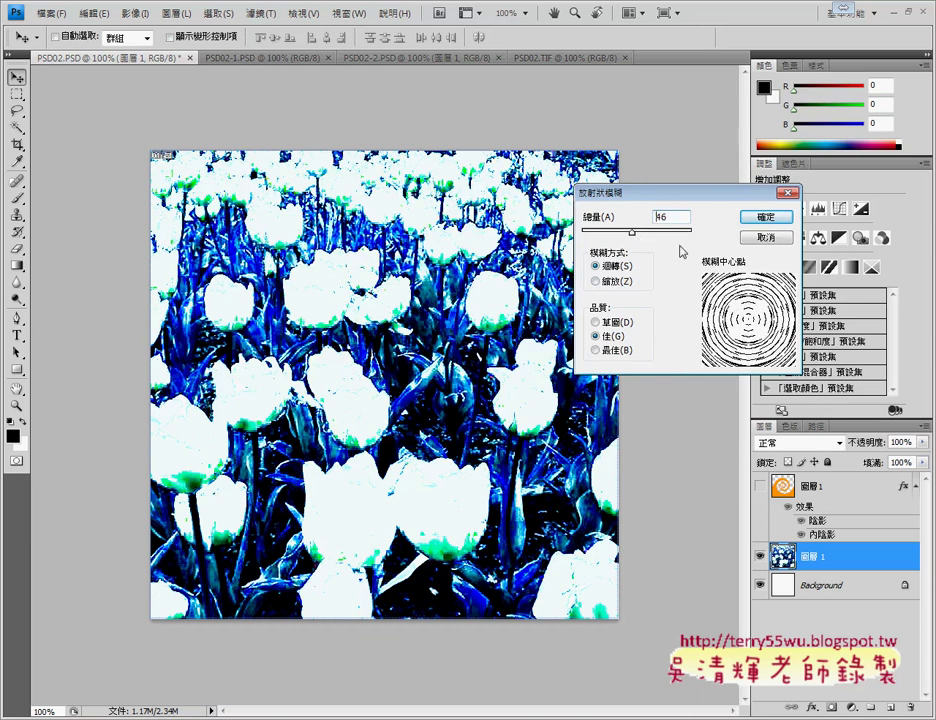
type("46")
double_click(664, 217)
type("45")
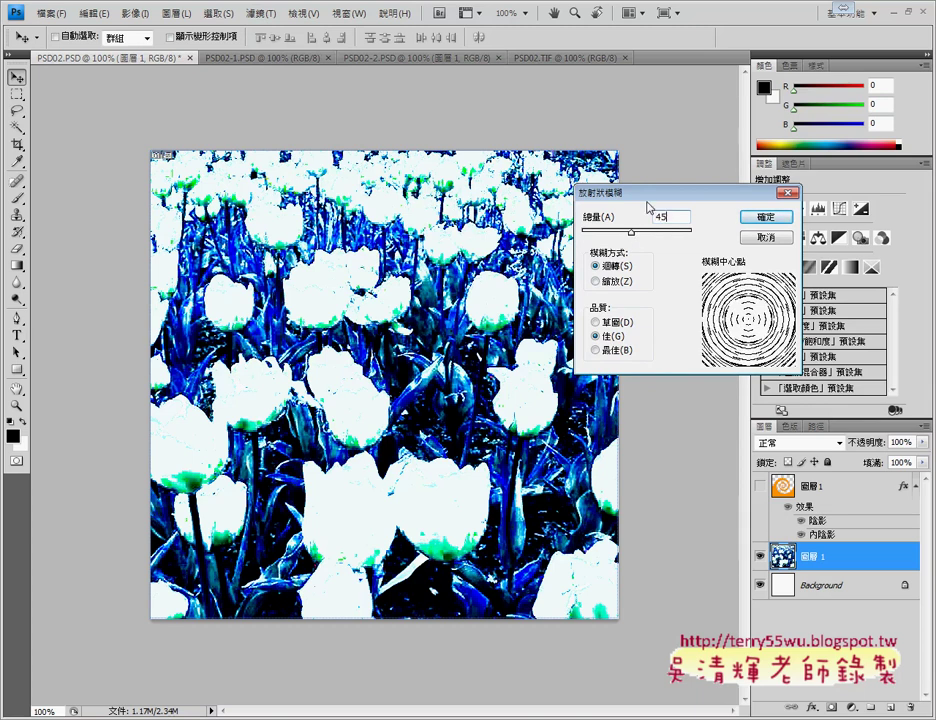
left_click(764, 216)
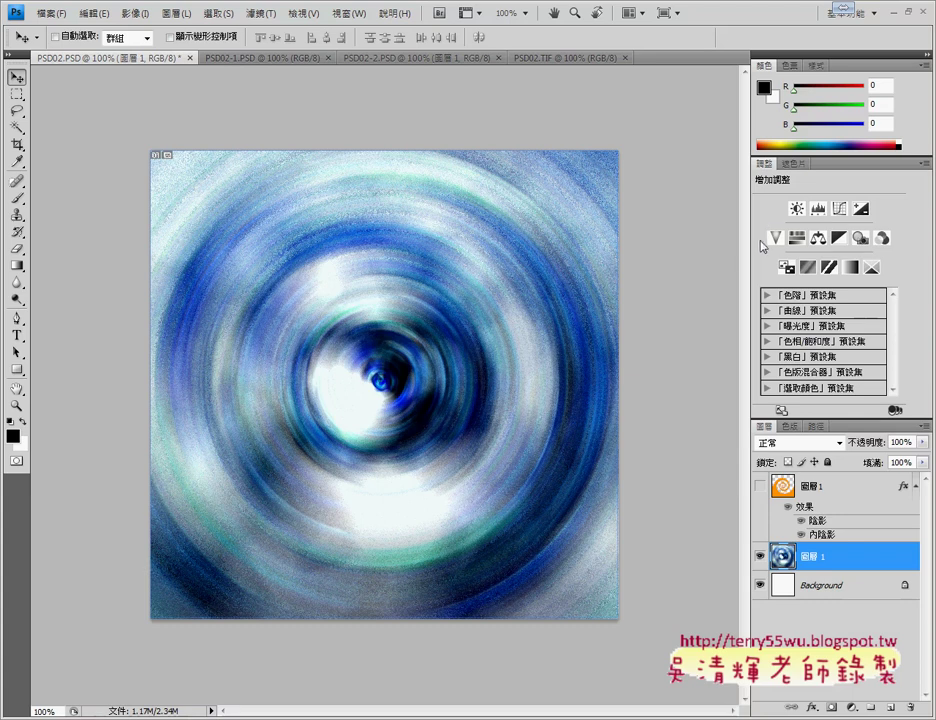
Show the spiral layer again and compare PSD02.PSD with the PSD02.TIF reference.
left_click(759, 487)
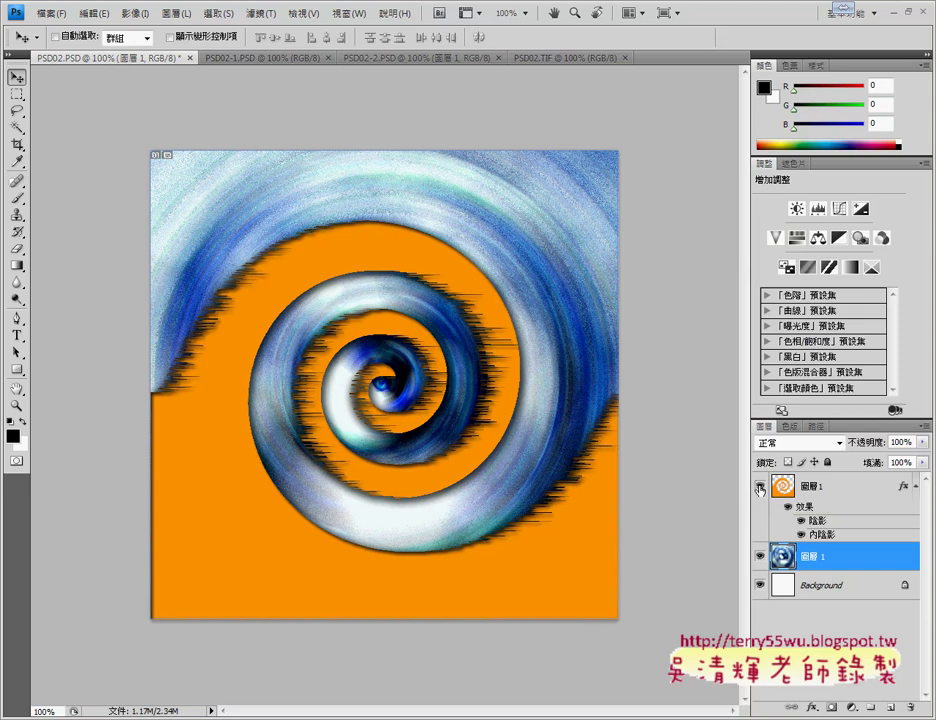
left_click(566, 58)
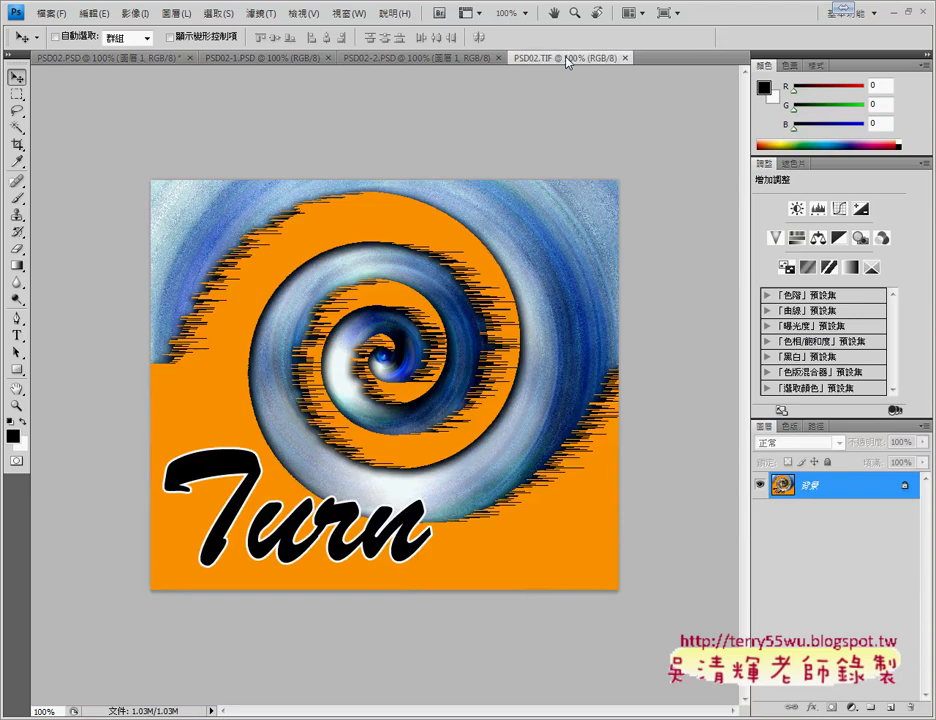
left_click(133, 58)
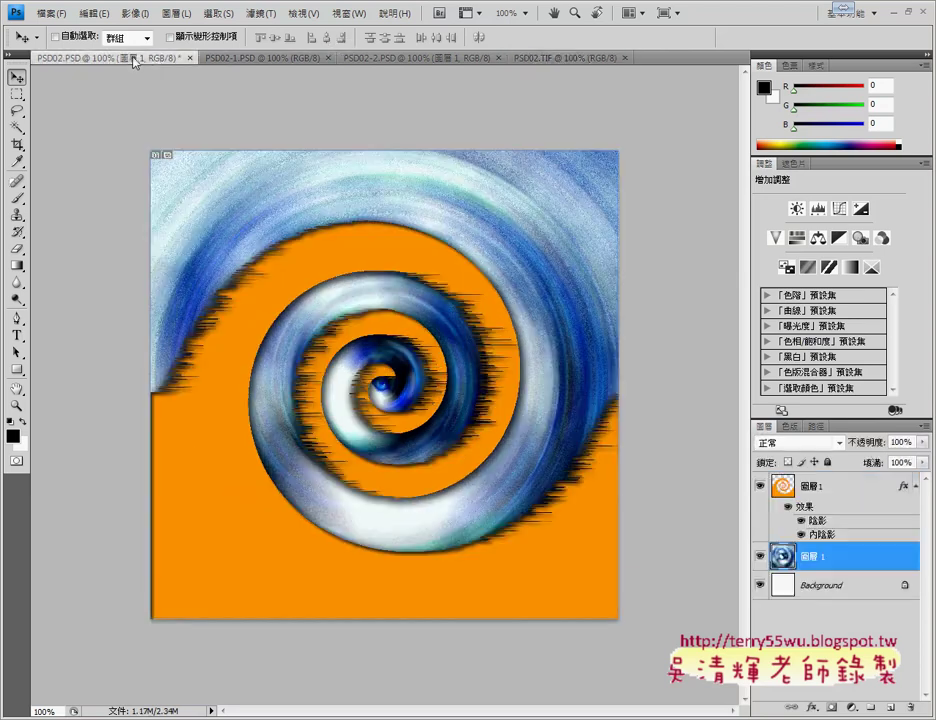
left_click(553, 58)
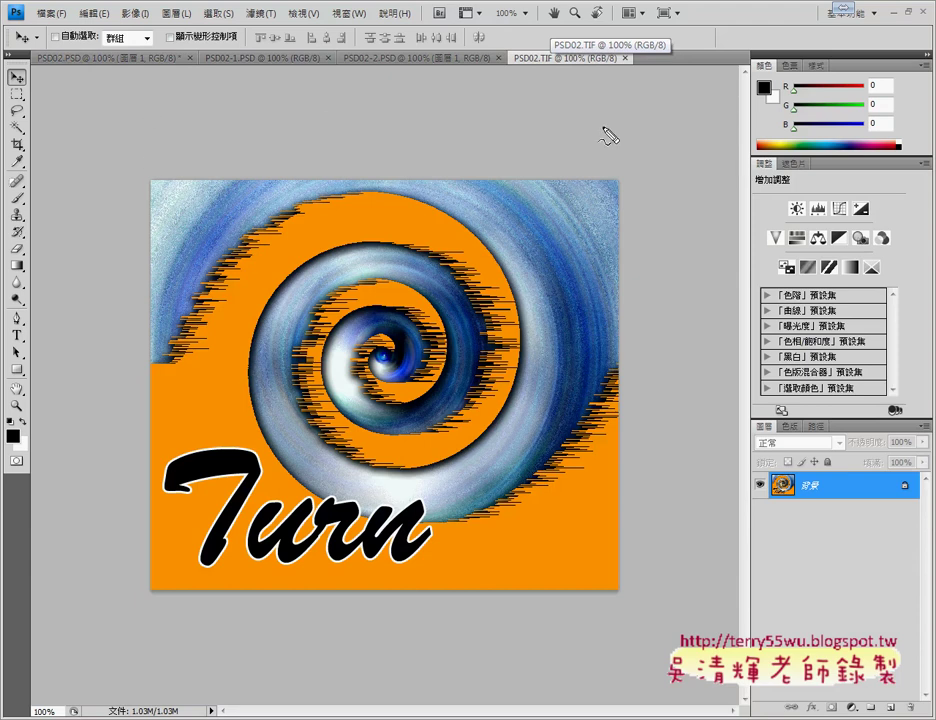
Mark the extra canvas area above the image on the reference.
left_click_drag(147, 108, 147, 178)
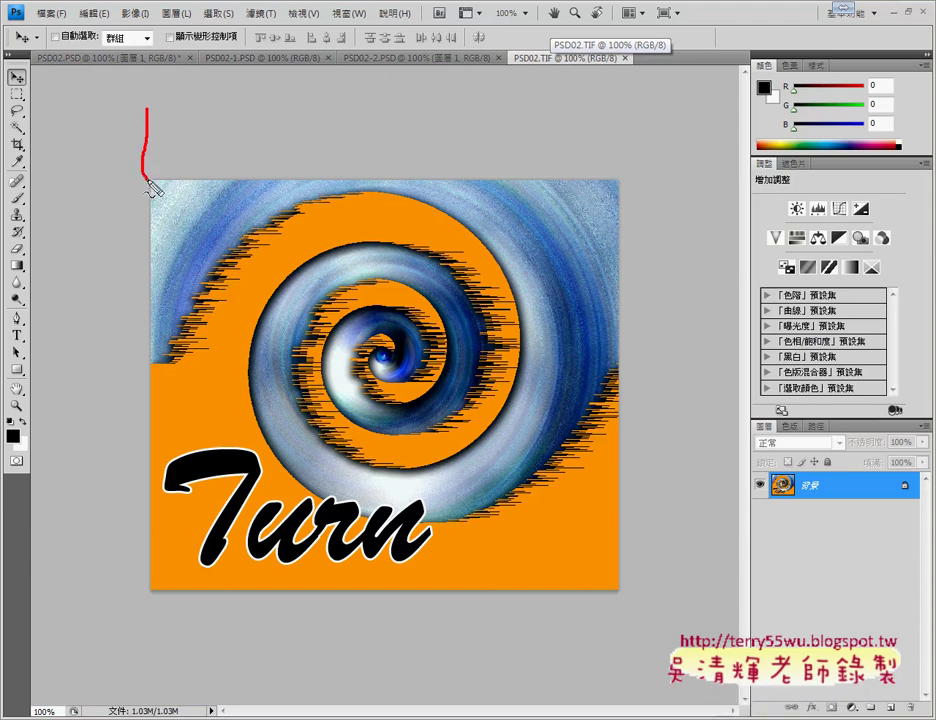
mouse_move(210, 108)
left_mouse_down()
mouse_move(520, 112)
mouse_move(618, 176)
mouse_move(145, 178)
left_mouse_up()
mouse_move(473, 120)
left_mouse_down()
mouse_move(365, 158)
mouse_move(476, 166)
left_mouse_up()
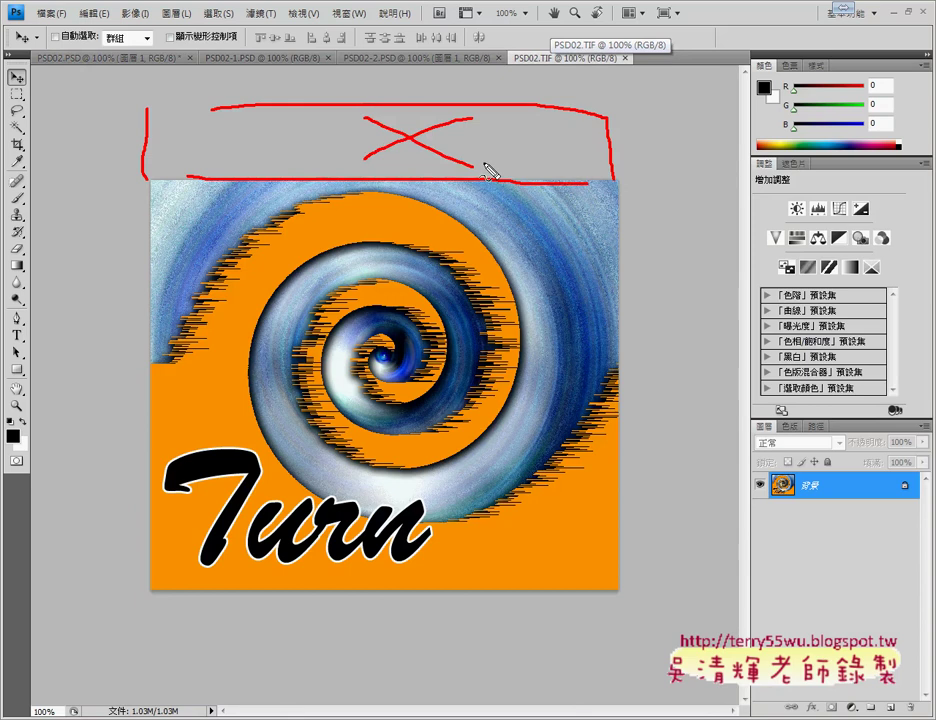
key("Escape")
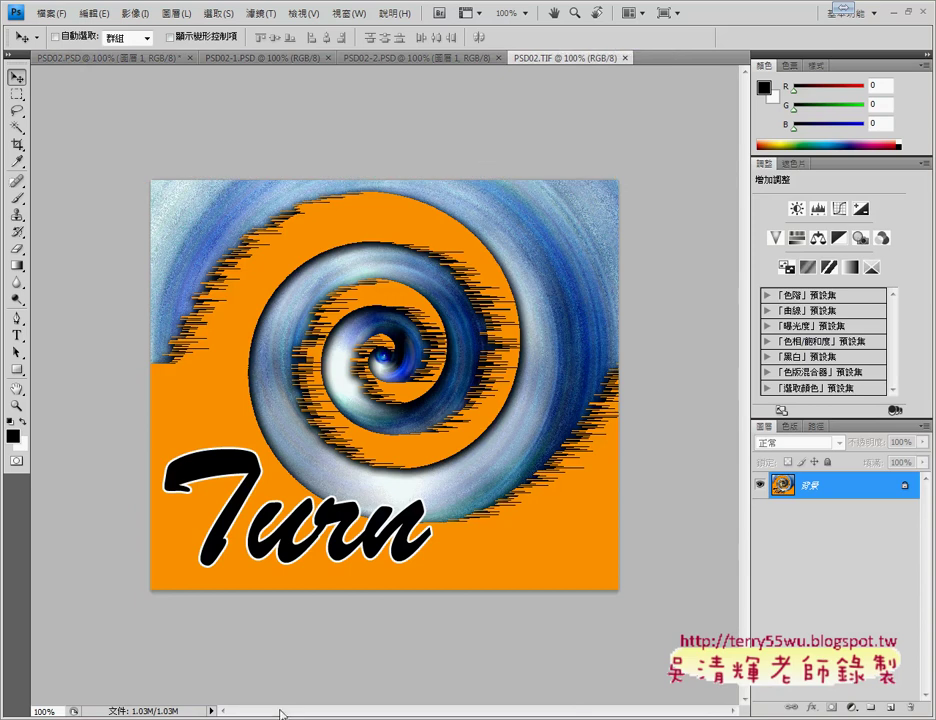
Review the exam instructions PDF, then return to the PSD02.PSD document.
left_click(278, 712)
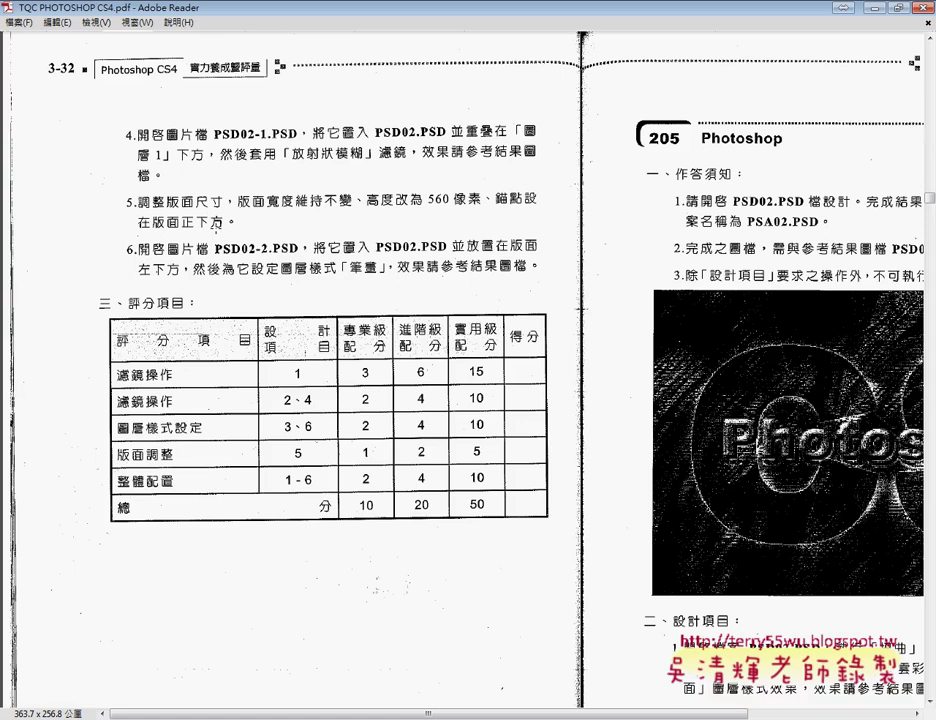
left_click(878, 9)
left_click(111, 58)
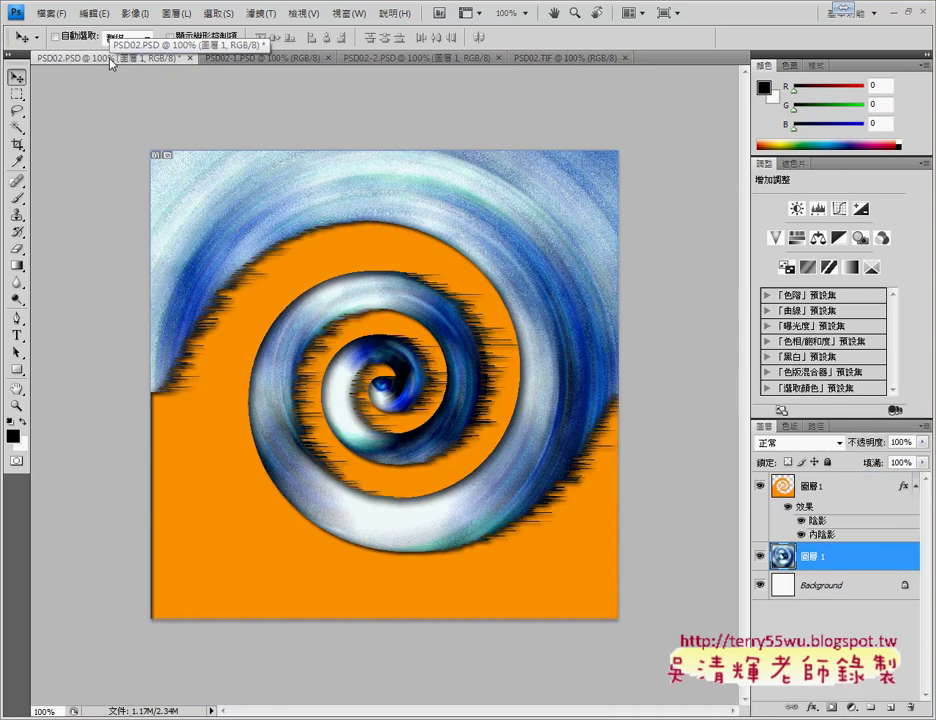
Show document dimensions (文件尺寸) in the status bar and set ruler units to pixels.
left_click(213, 710)
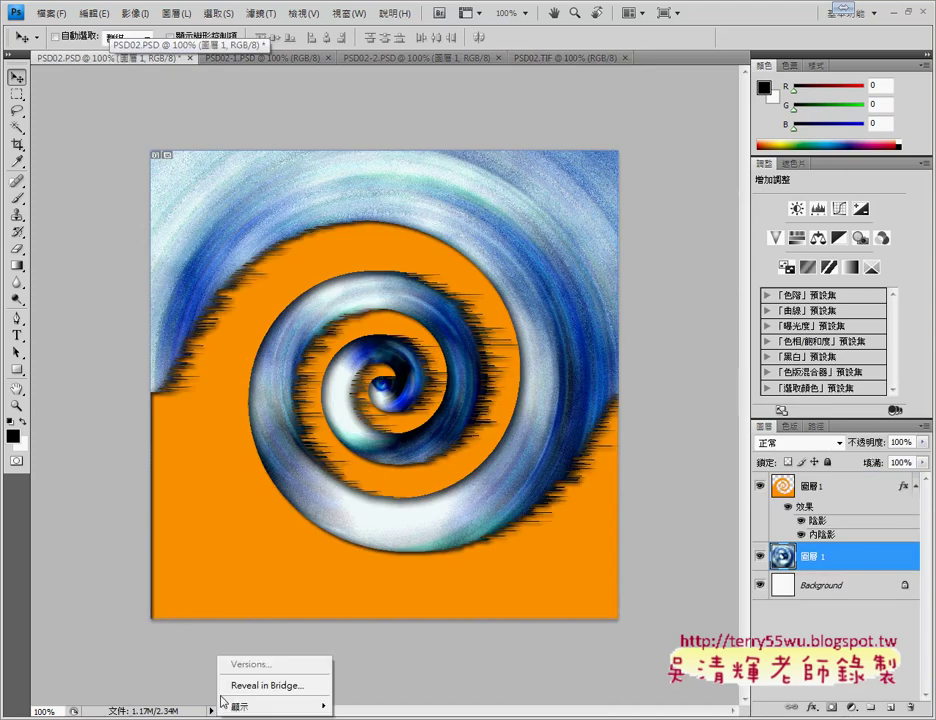
mouse_move(268, 706)
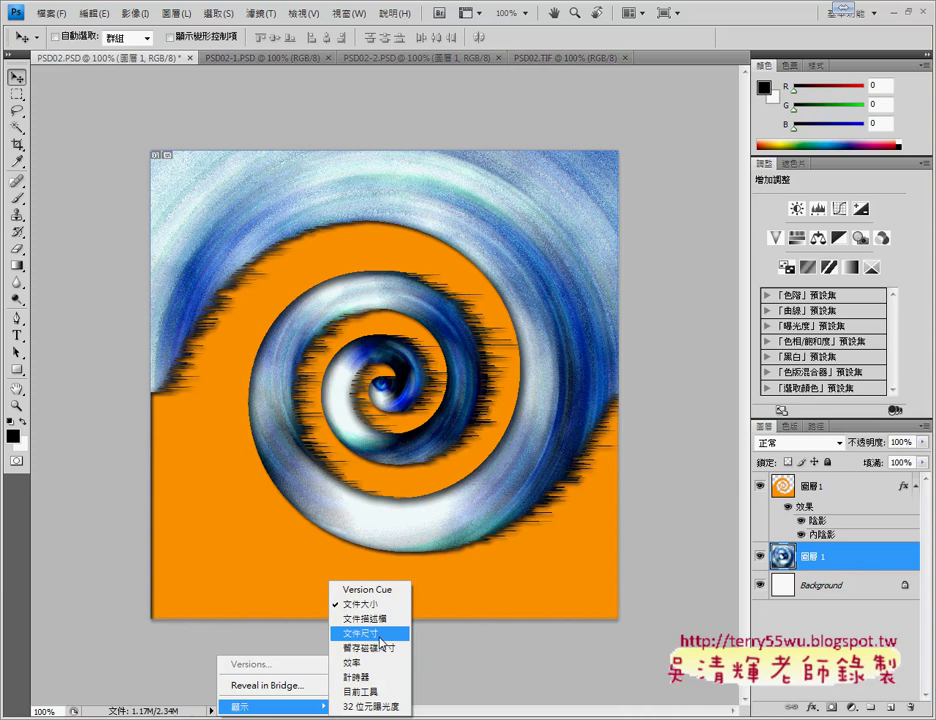
left_click(380, 637)
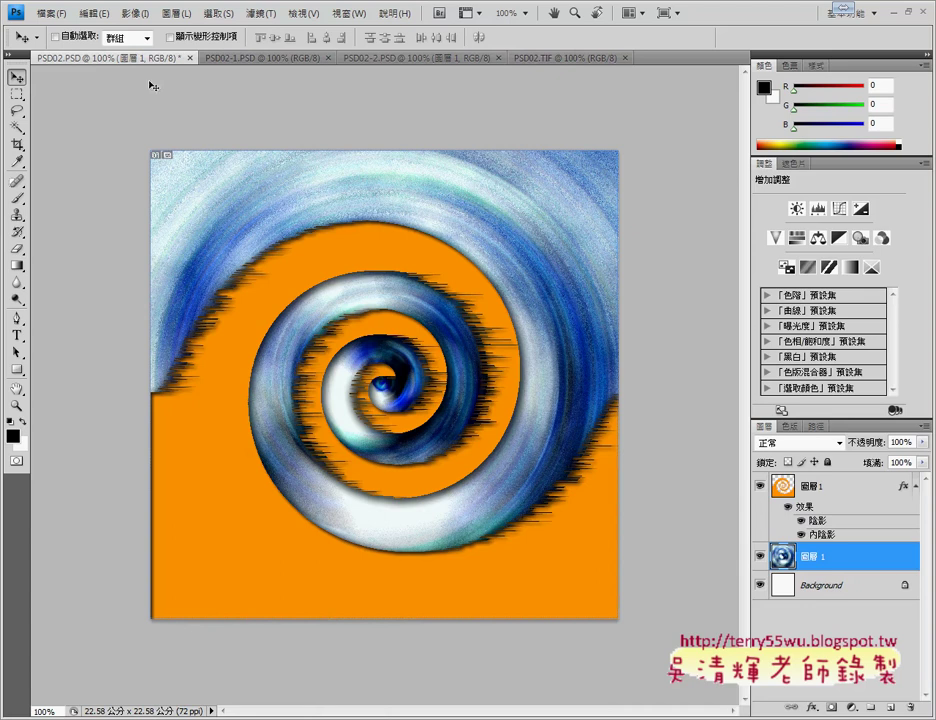
left_click(92, 14)
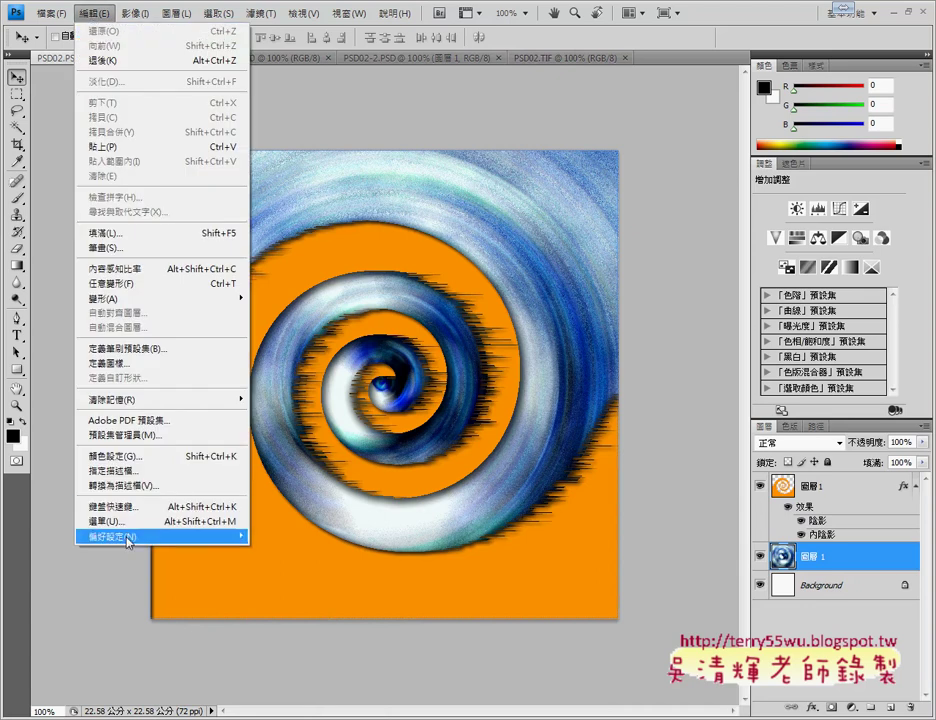
mouse_move(160, 536)
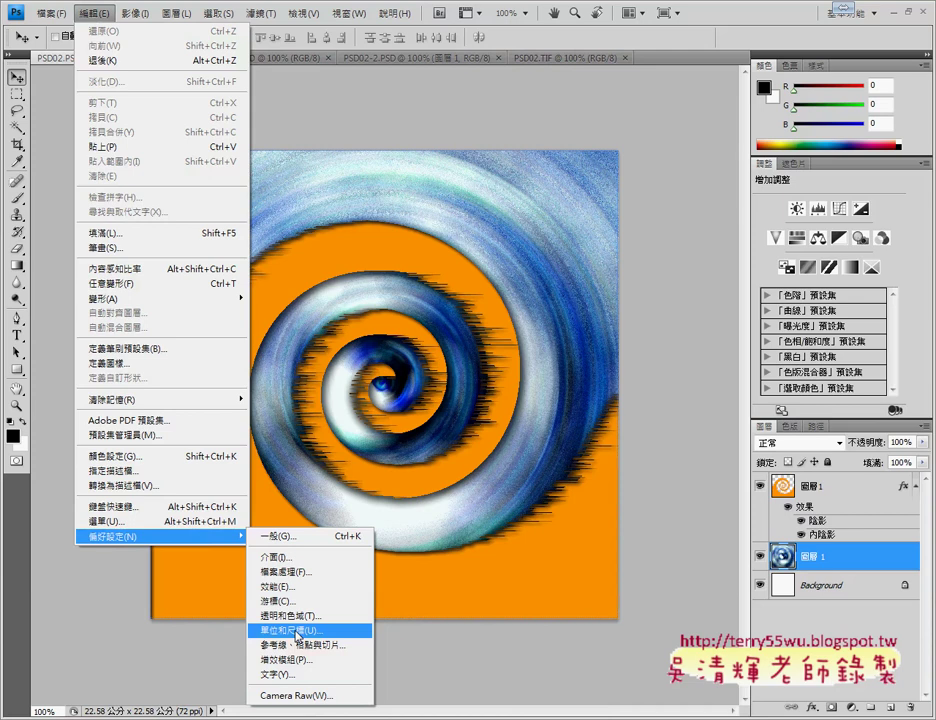
left_click(296, 631)
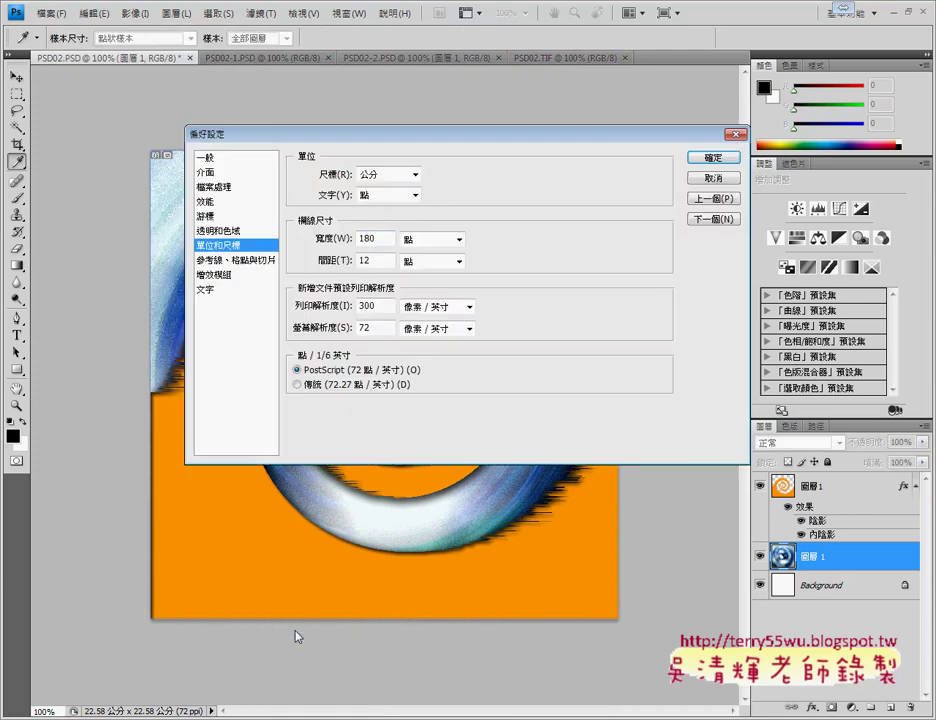
left_click(394, 176)
left_click(368, 189)
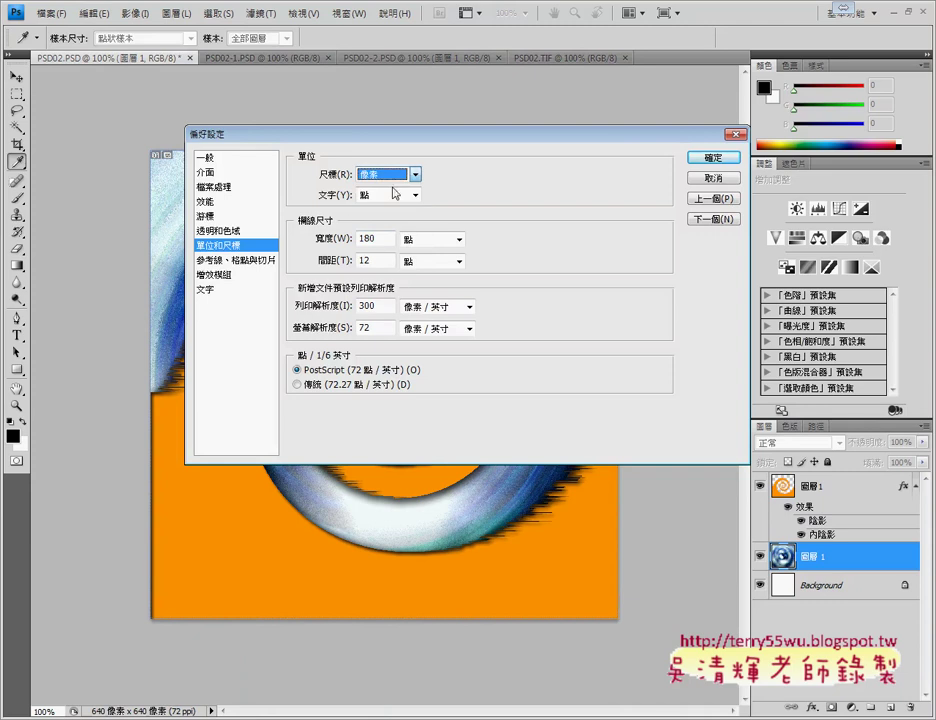
left_click(714, 159)
key("v")
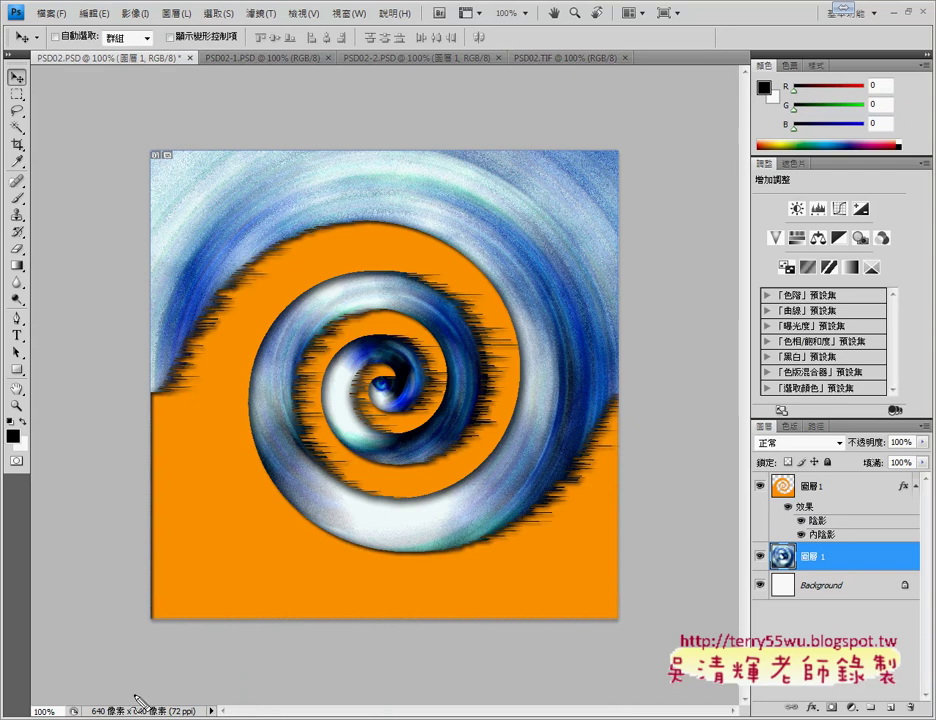
left_click_drag(150, 140, 178, 120)
left_click_drag(600, 128, 615, 141)
mouse_move(418, 82)
left_mouse_down()
mouse_move(390, 110)
mouse_move(463, 116)
mouse_move(452, 126)
mouse_move(478, 97)
left_mouse_up()
left_click_drag(628, 153, 641, 172)
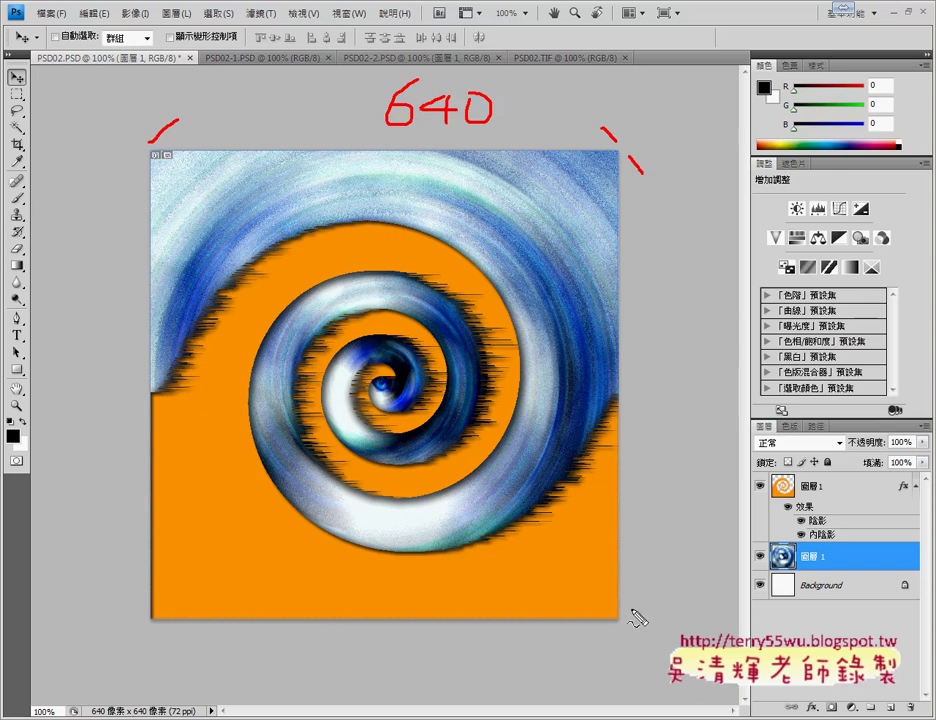
left_click_drag(632, 610, 655, 557)
mouse_move(676, 381)
left_mouse_down()
mouse_move(672, 436)
mouse_move(692, 437)
mouse_move(700, 460)
left_mouse_up()
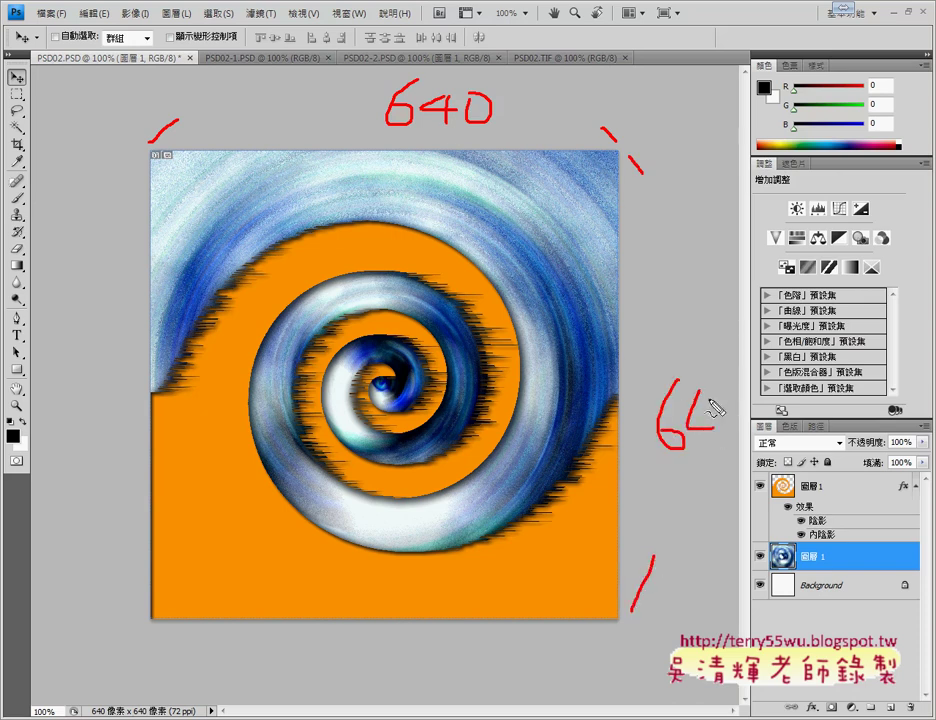
mouse_move(728, 398)
left_mouse_down()
mouse_move(731, 438)
mouse_move(724, 400)
left_mouse_up()
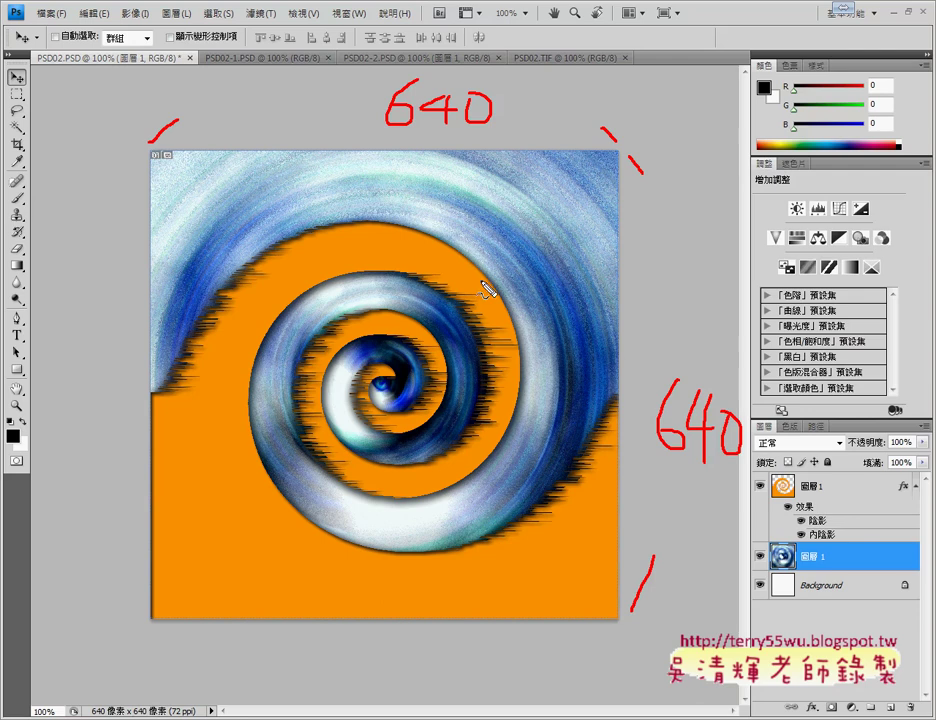
mouse_move(148, 217)
left_mouse_down()
mouse_move(500, 214)
mouse_move(620, 229)
left_mouse_up()
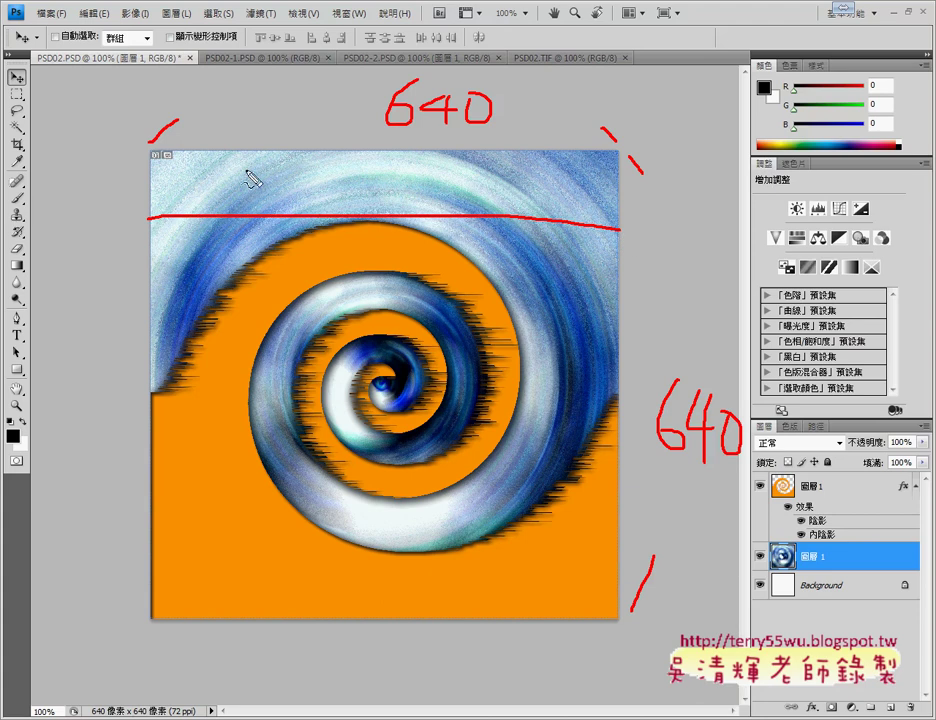
left_click_drag(624, 233, 642, 250)
left_click_drag(632, 553, 644, 480)
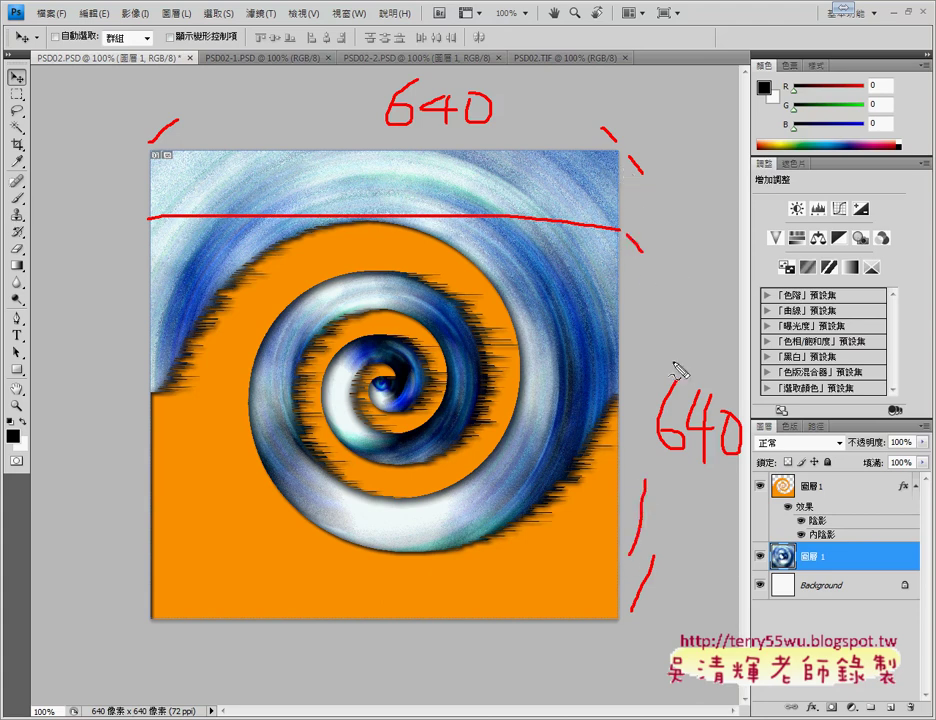
mouse_move(670, 292)
left_mouse_down()
mouse_move(682, 332)
mouse_move(702, 294)
mouse_move(714, 330)
left_mouse_up()
left_click_drag(772, 305, 768, 308)
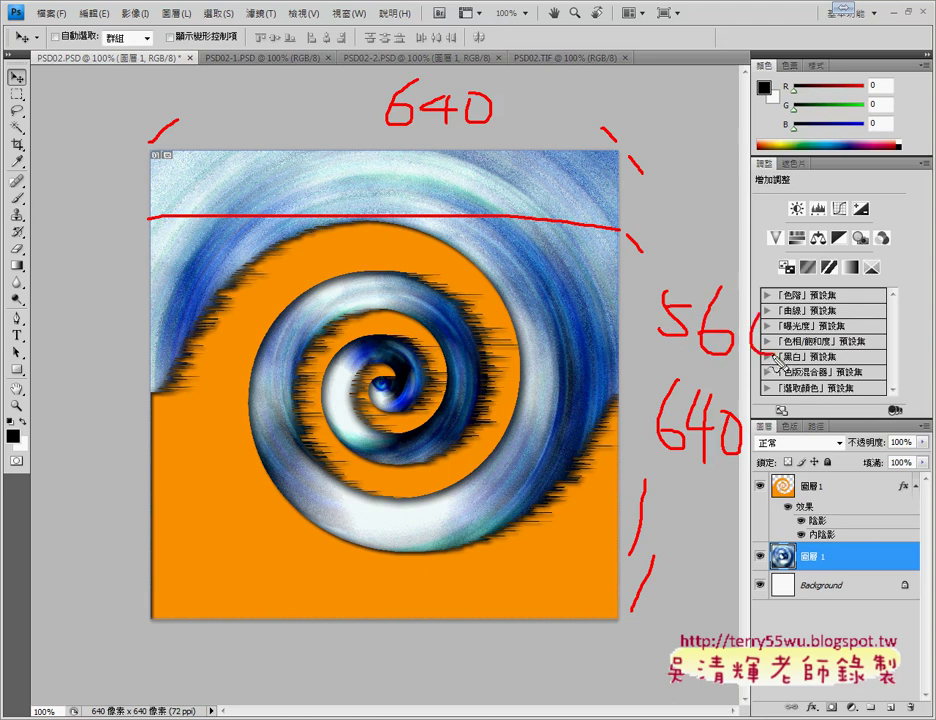
left_click_drag(638, 207, 624, 230)
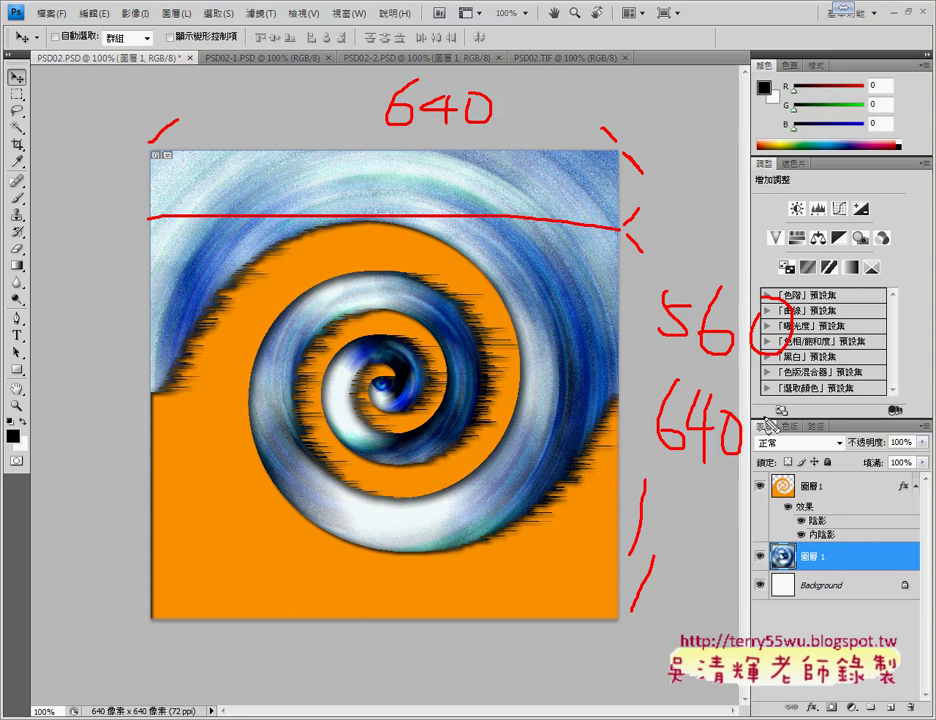
mouse_move(660, 178)
left_mouse_down()
mouse_move(678, 193)
mouse_move(682, 178)
left_mouse_up()
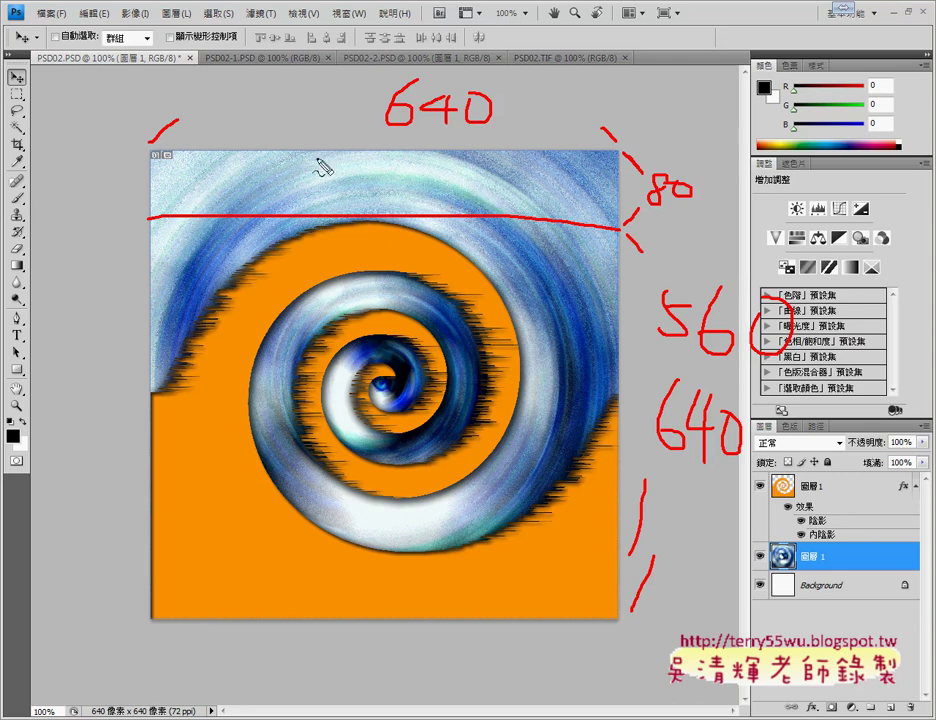
left_click_drag(28, 88, 22, 156)
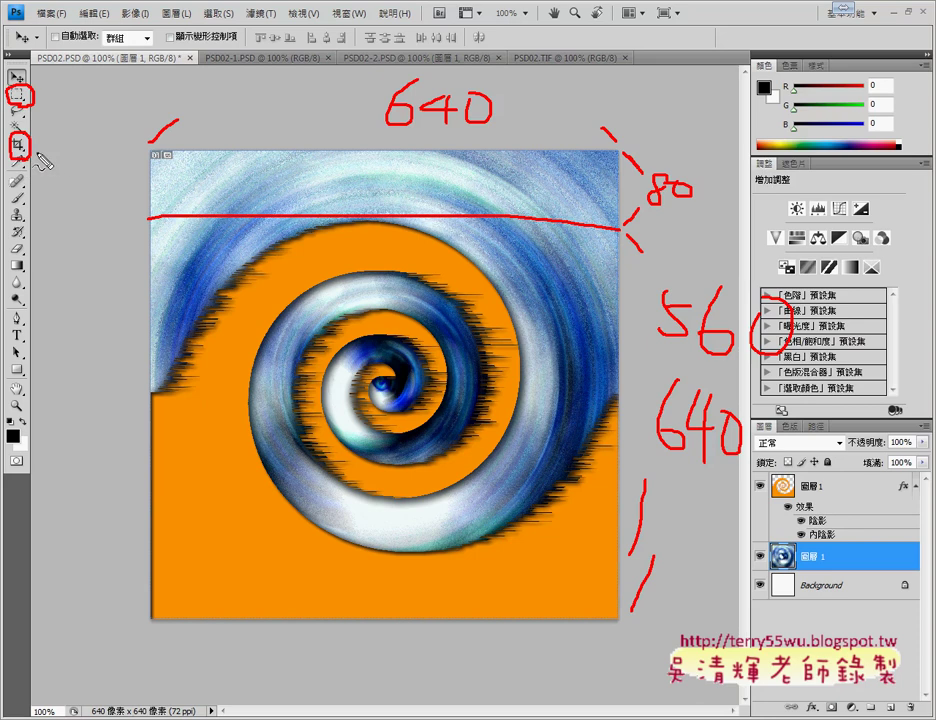
key("Escape")
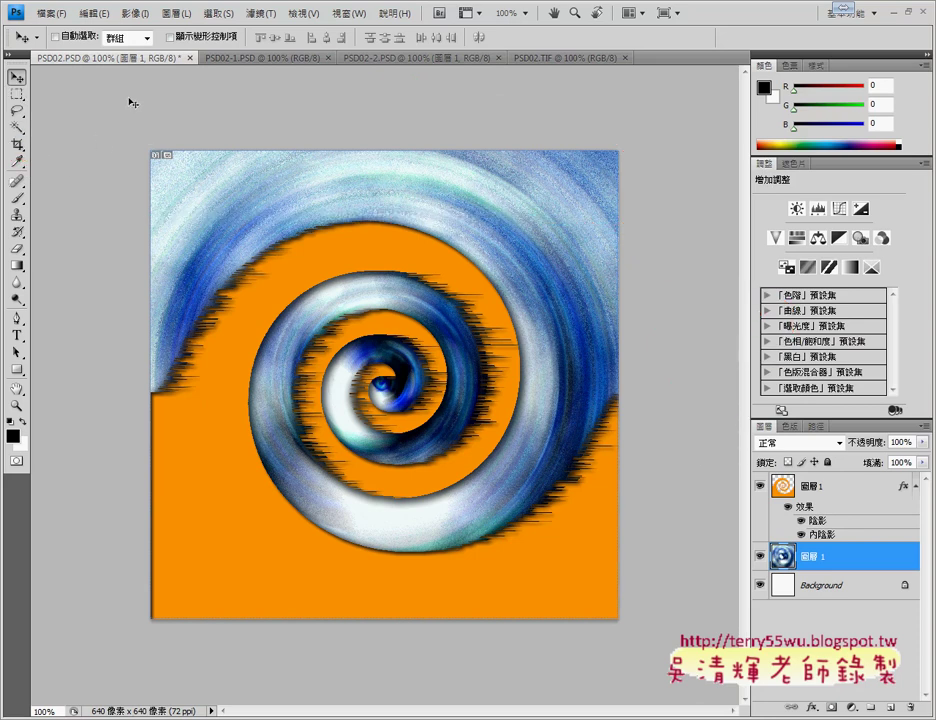
In Canvas Size, set the height to 560 pixels with a bottom-centre anchor.
left_click(144, 14)
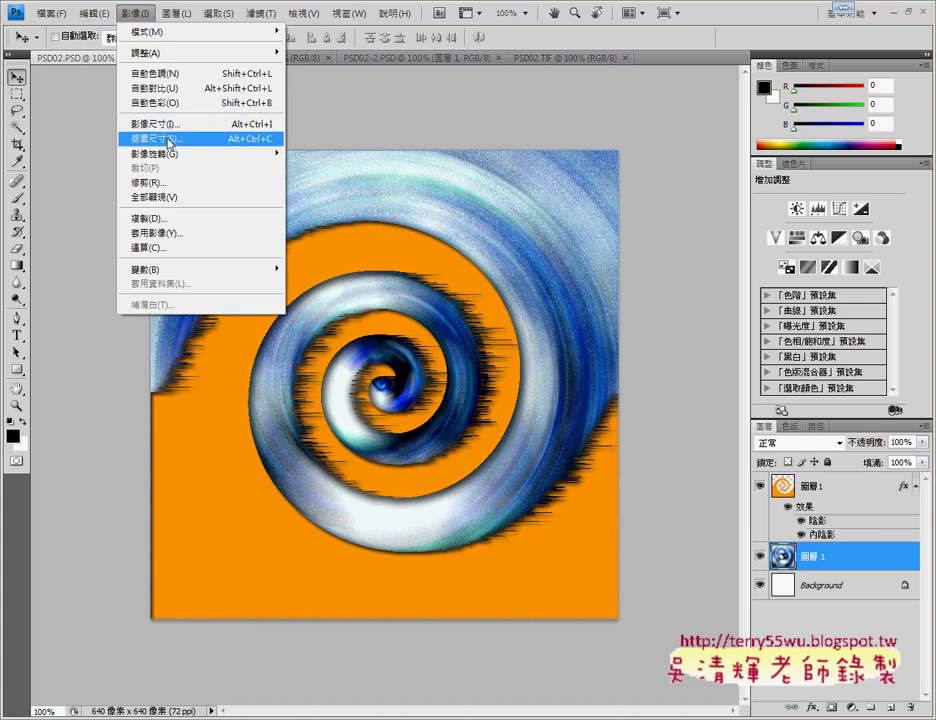
left_click(163, 139)
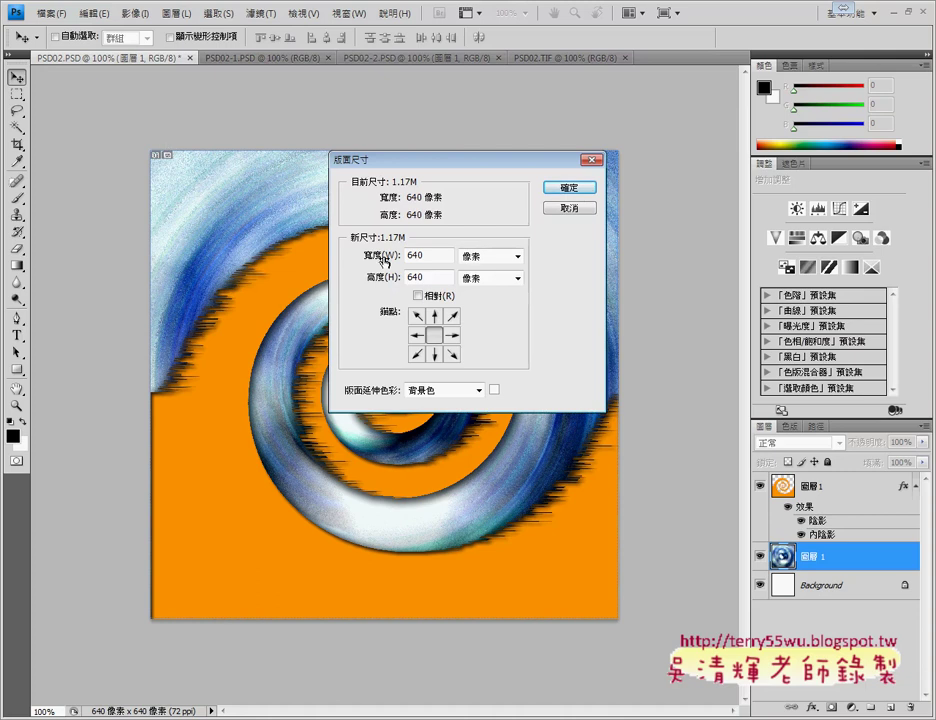
left_click(508, 257)
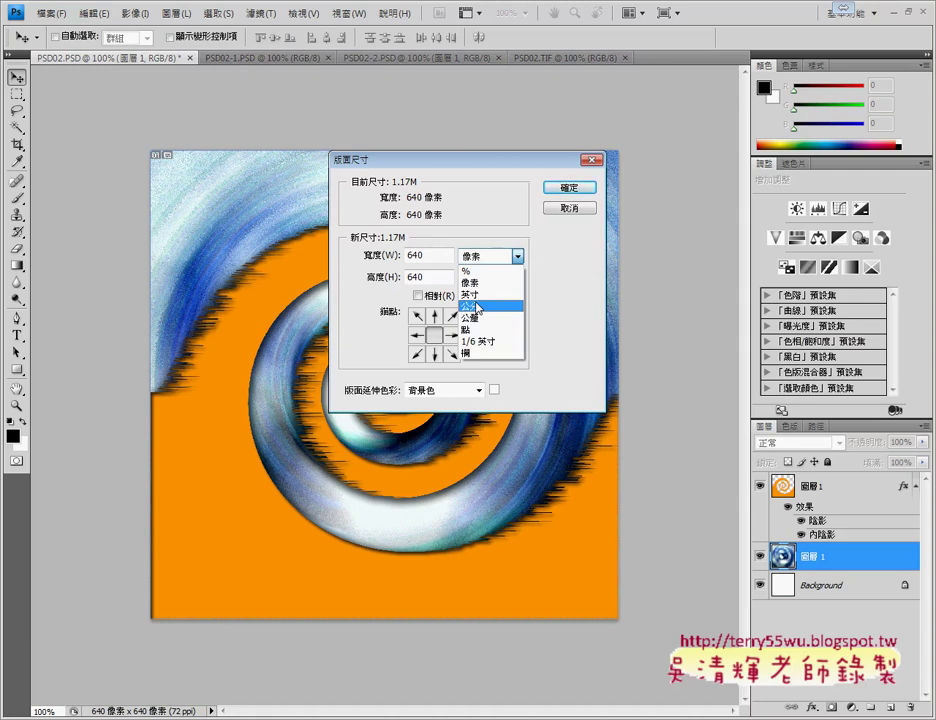
key("Escape")
key("Tab")
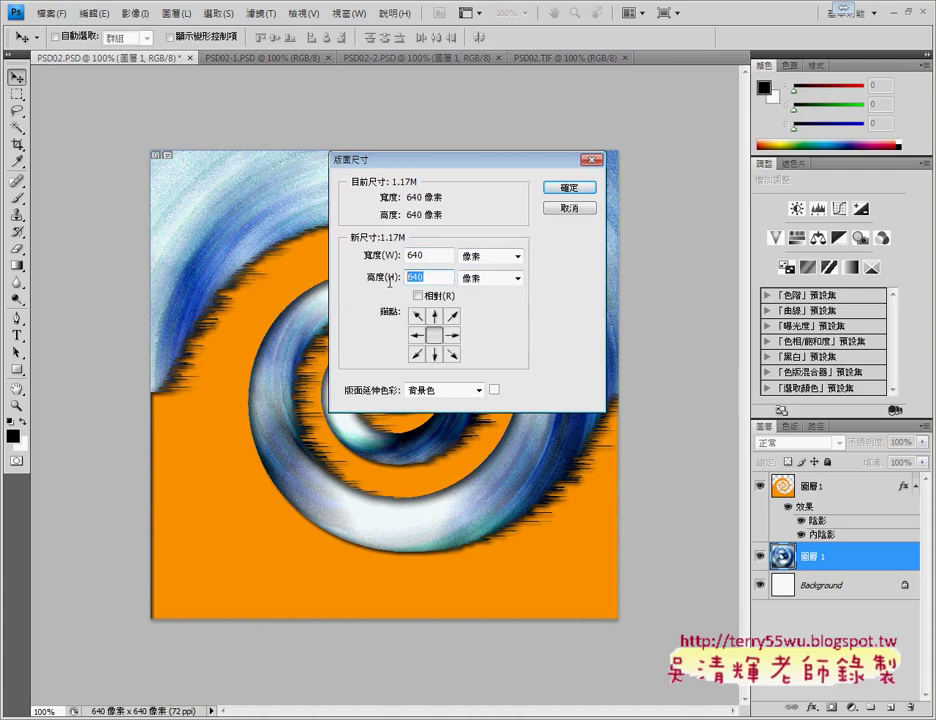
type("56")
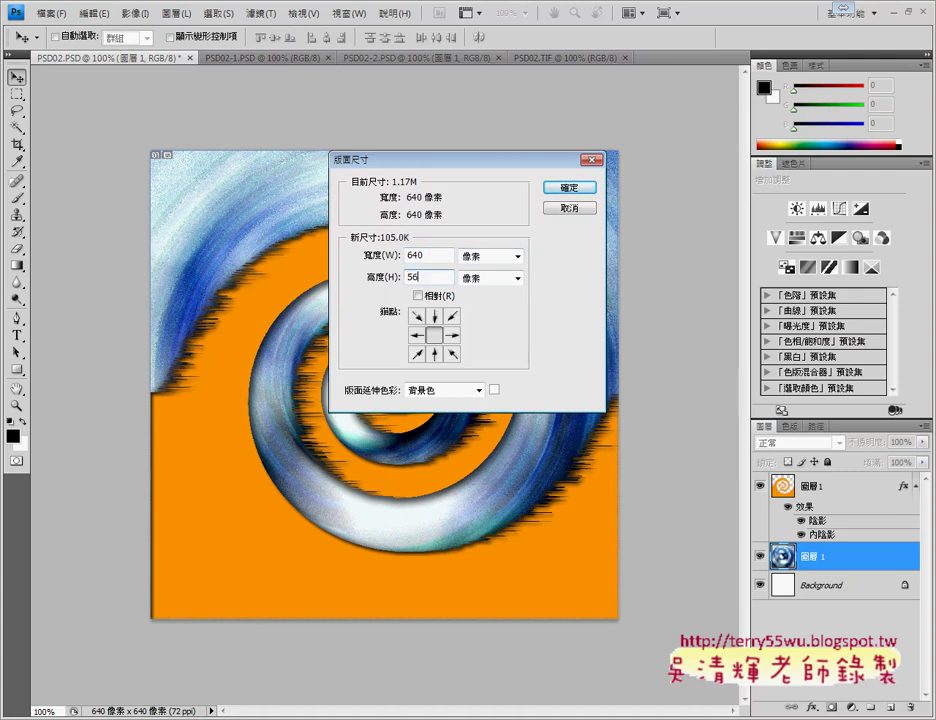
type("0")
left_click(435, 355)
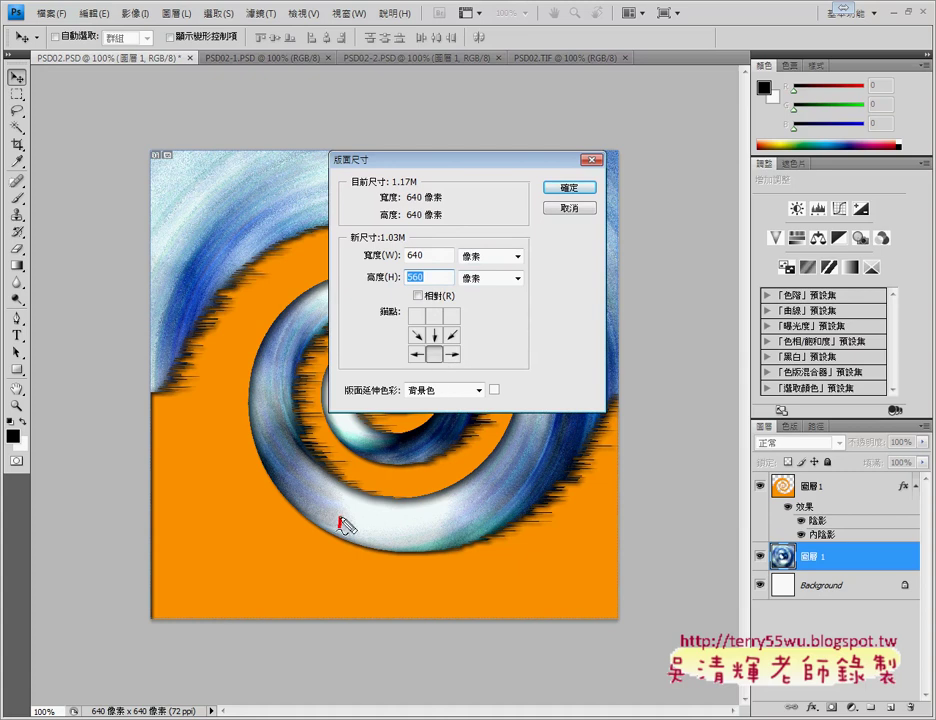
Drag marks across the Canvas Size dialog and canvas to indicate the resize.
left_click_drag(340, 515, 412, 597)
left_click_drag(153, 227, 648, 224)
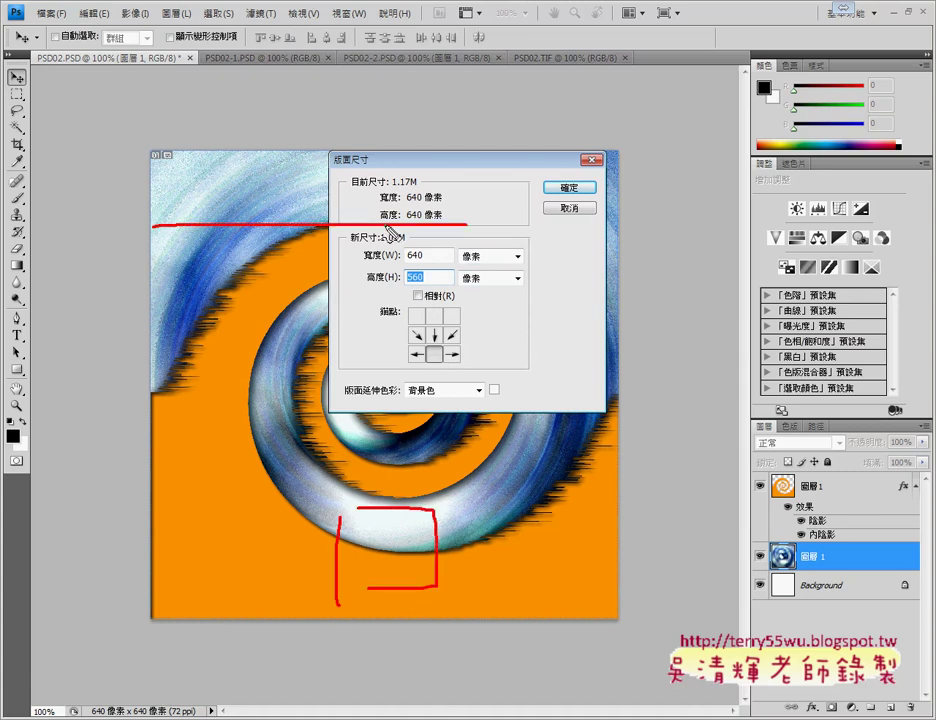
left_click_drag(424, 326, 446, 328)
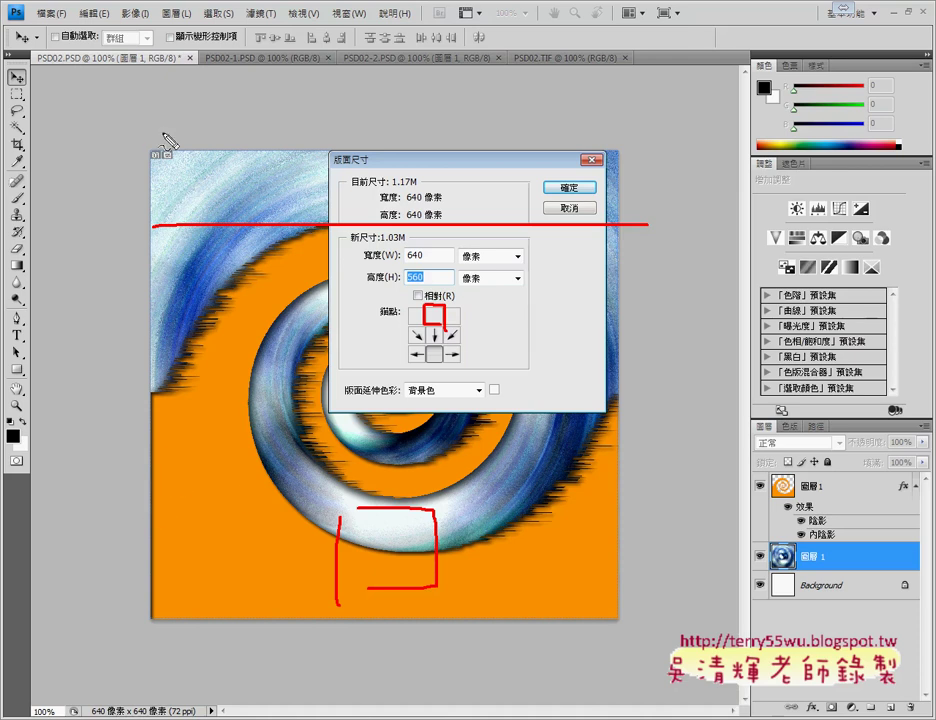
left_click_drag(121, 506, 637, 506)
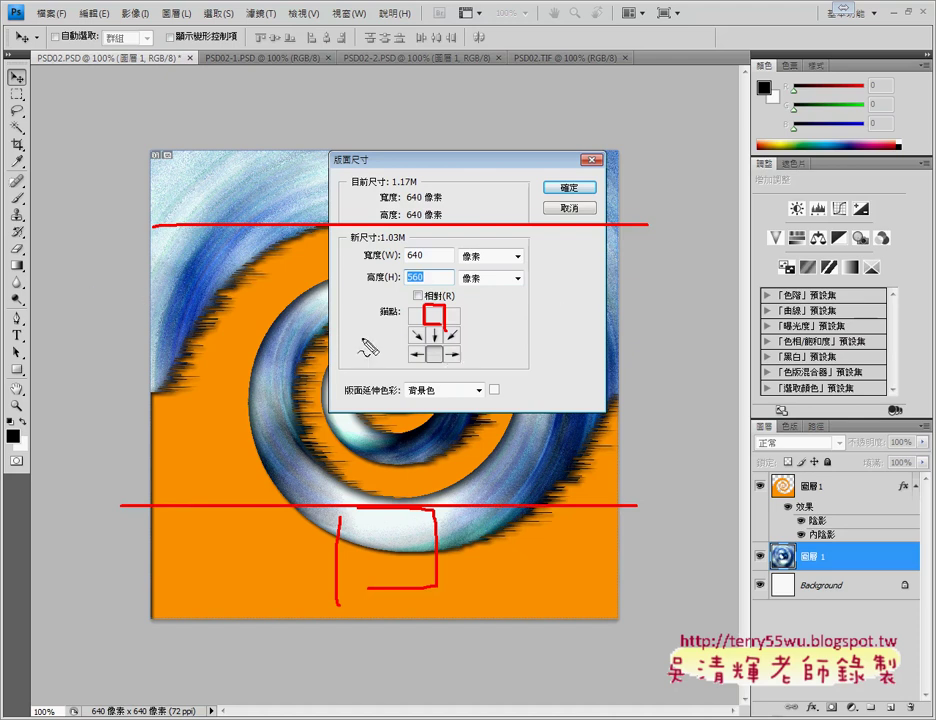
left_click_drag(446, 352, 440, 365)
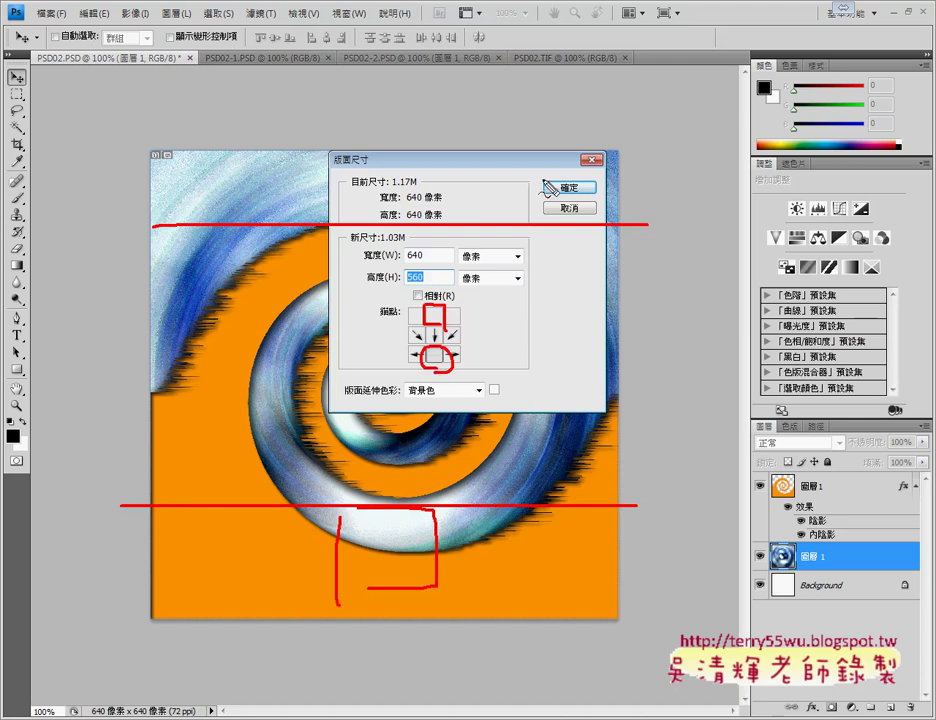
key("Escape")
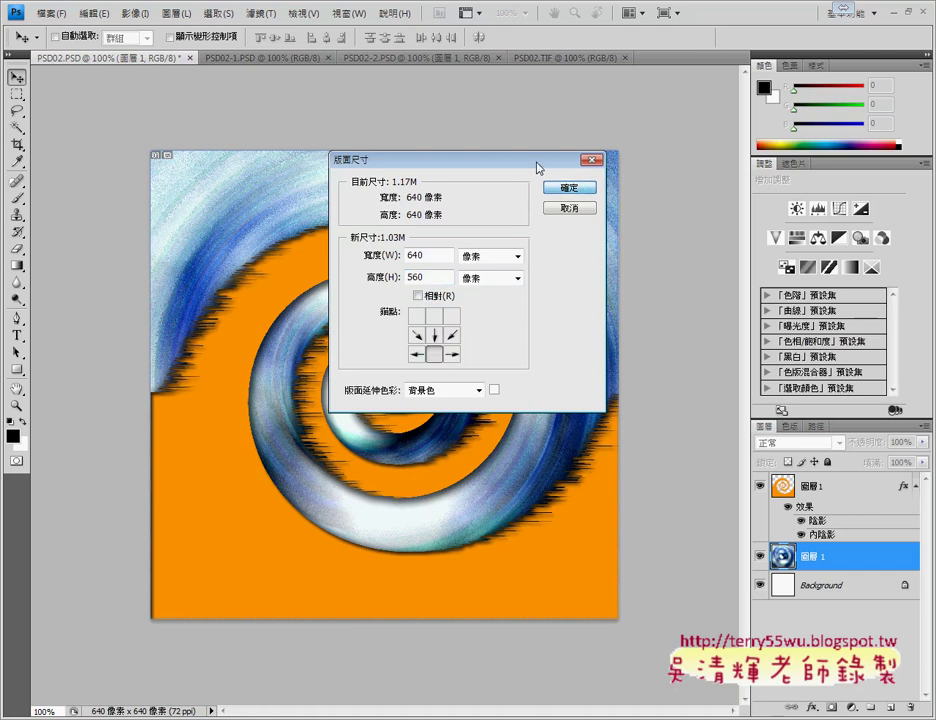
Apply the 640 × 560 pixel canvas size and proceed past the clipping warning.
left_click_drag(539, 162, 818, 162)
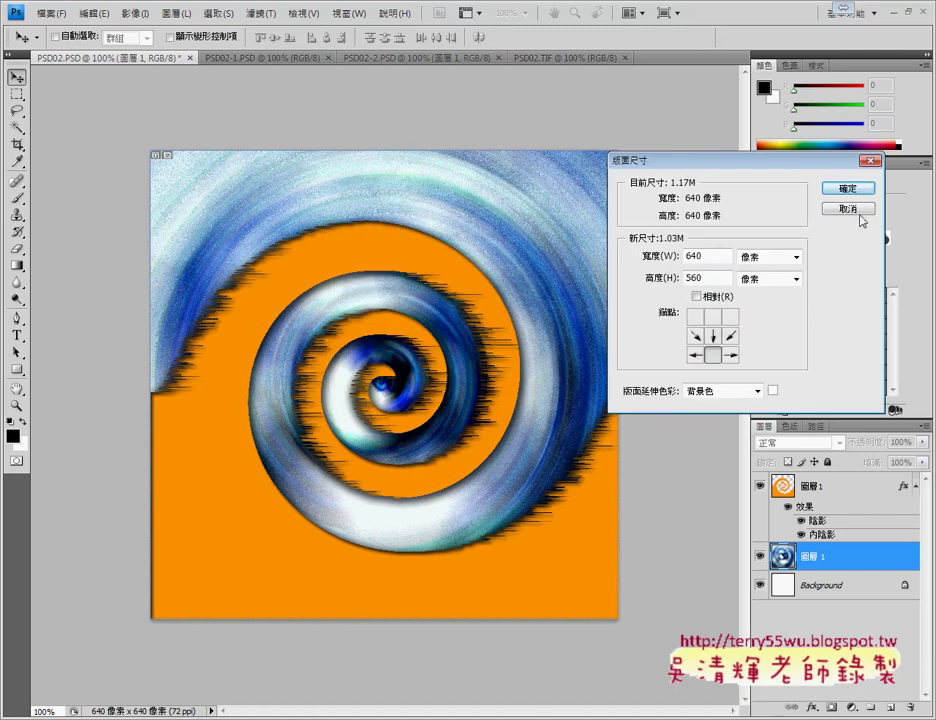
left_click(848, 188)
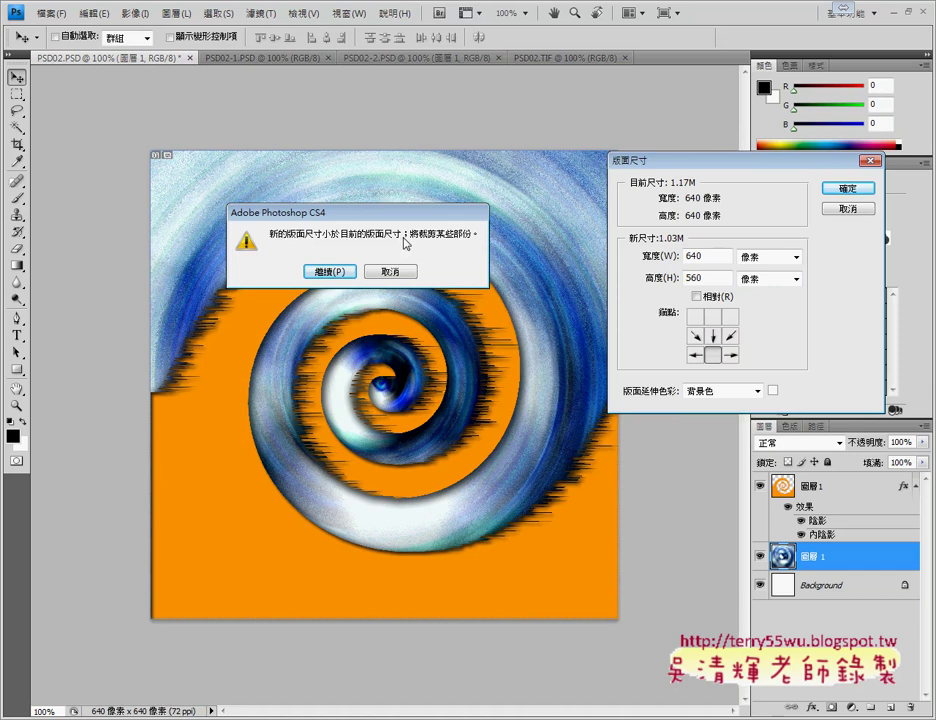
left_click(332, 275)
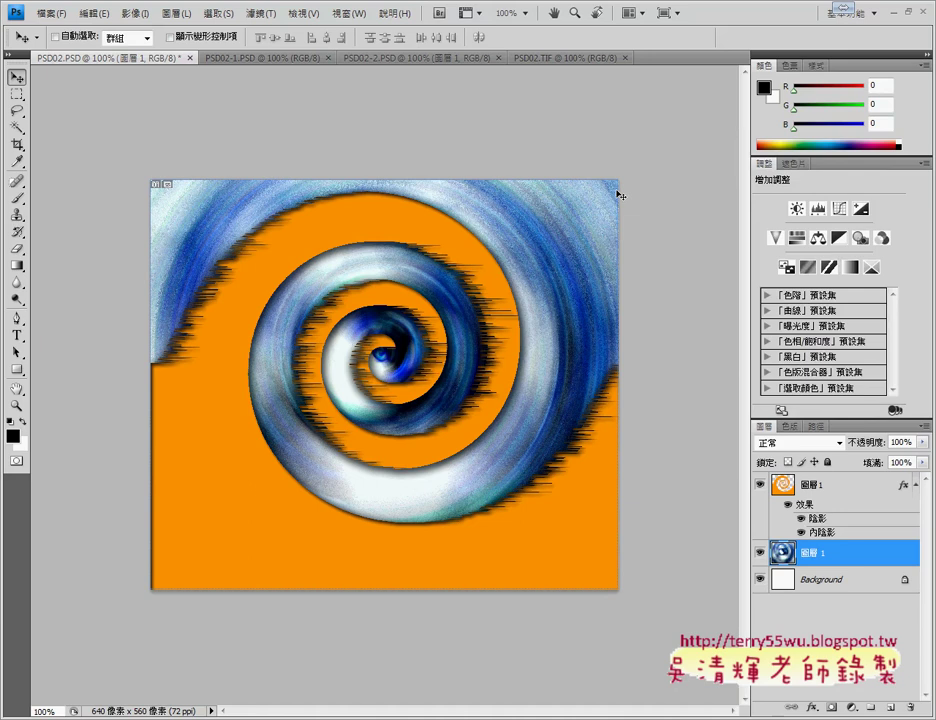
Glance at PSD02-1.PSD and the Image menu, then switch to the exam instructions PDF.
left_click(256, 58)
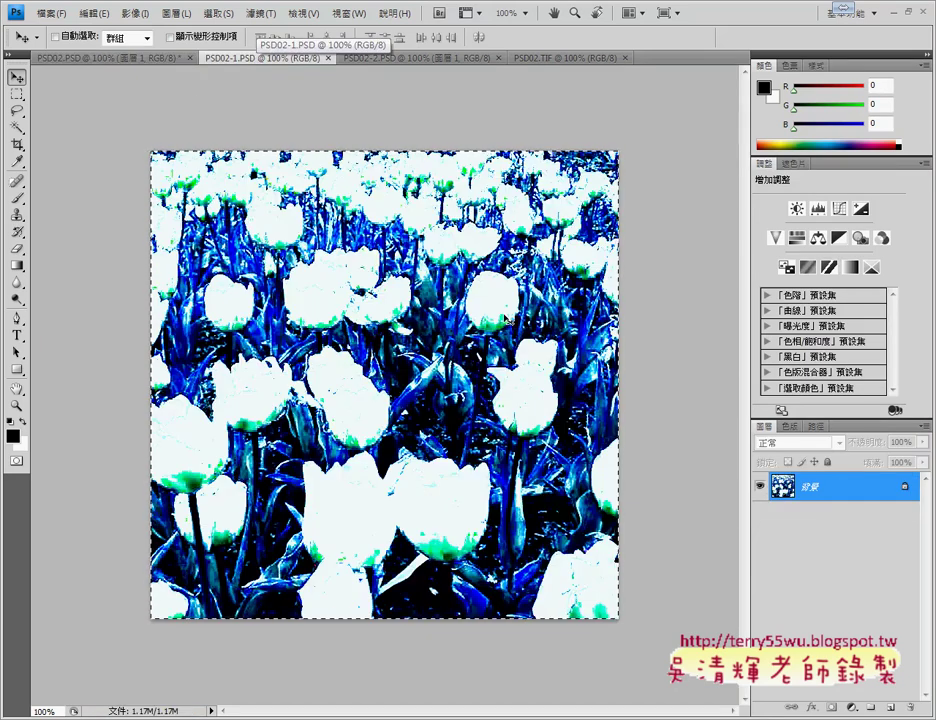
left_click(112, 60)
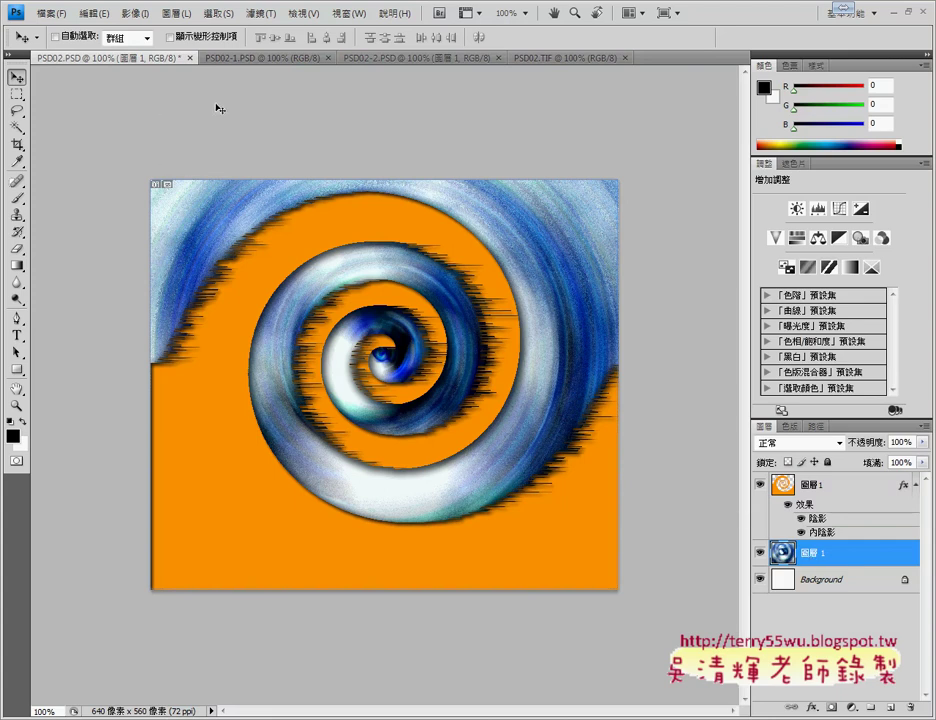
left_click(122, 14)
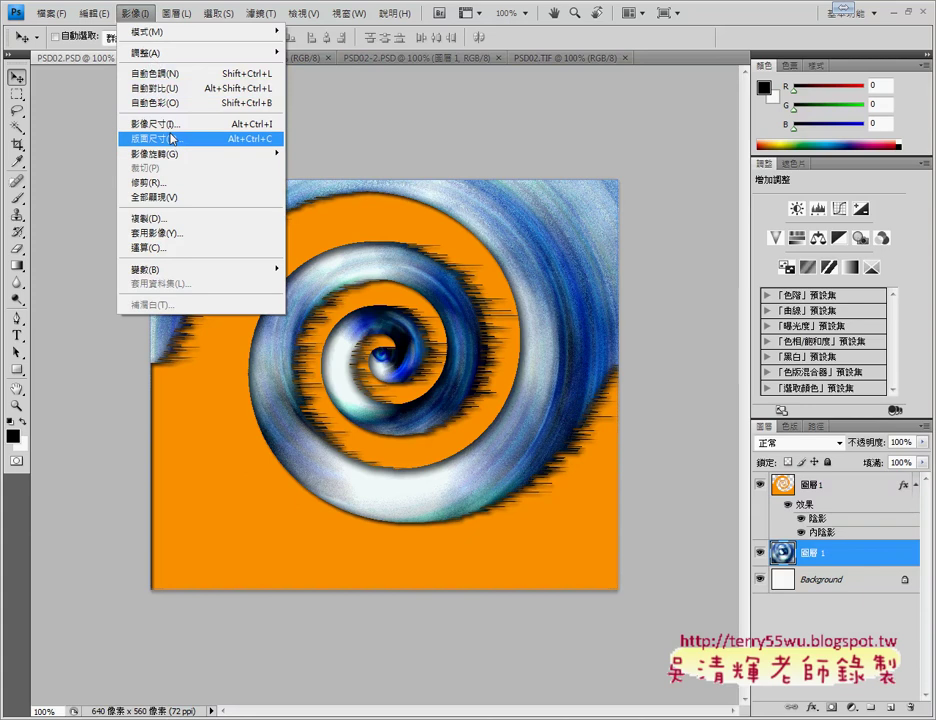
key("Escape")
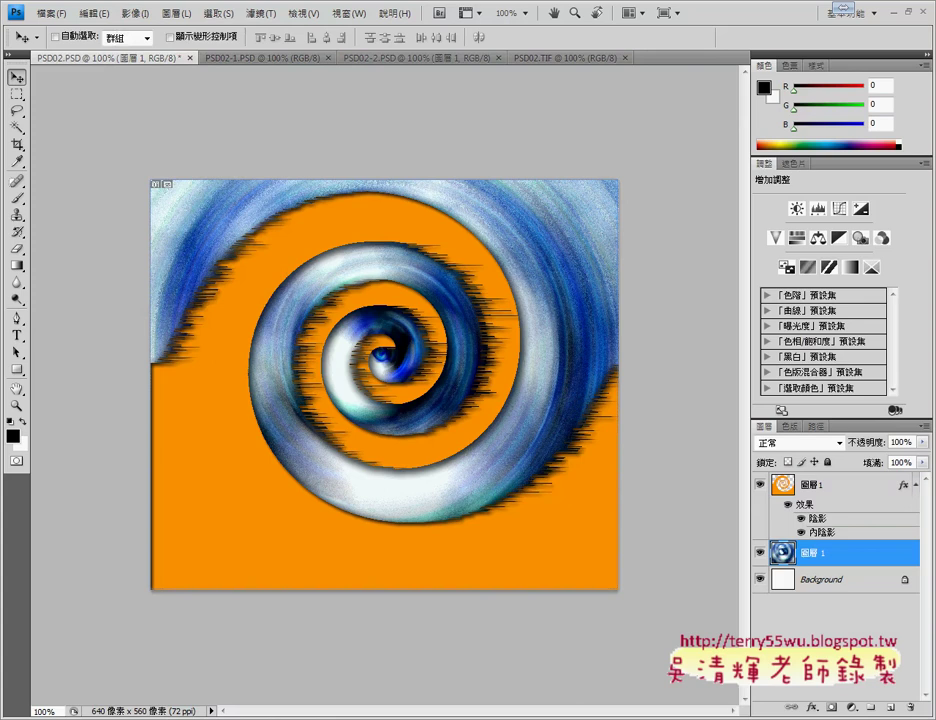
key("alt+Tab")
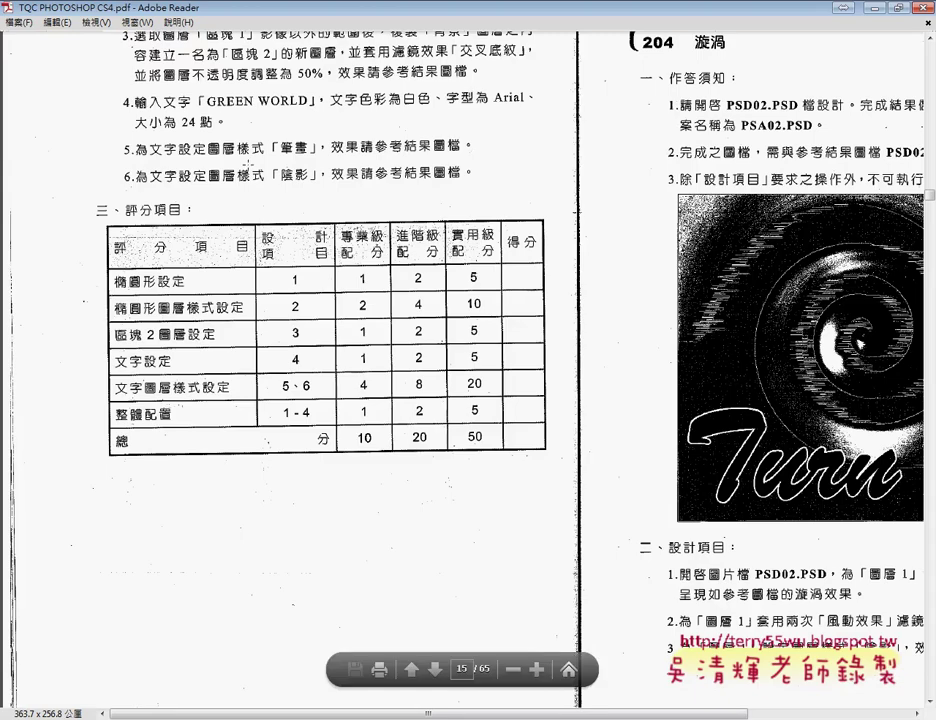
Scroll the PDF to the spiral task, then bring up the PSD02-2.PSD Turn document.
scroll(345, 270, "up", 1)
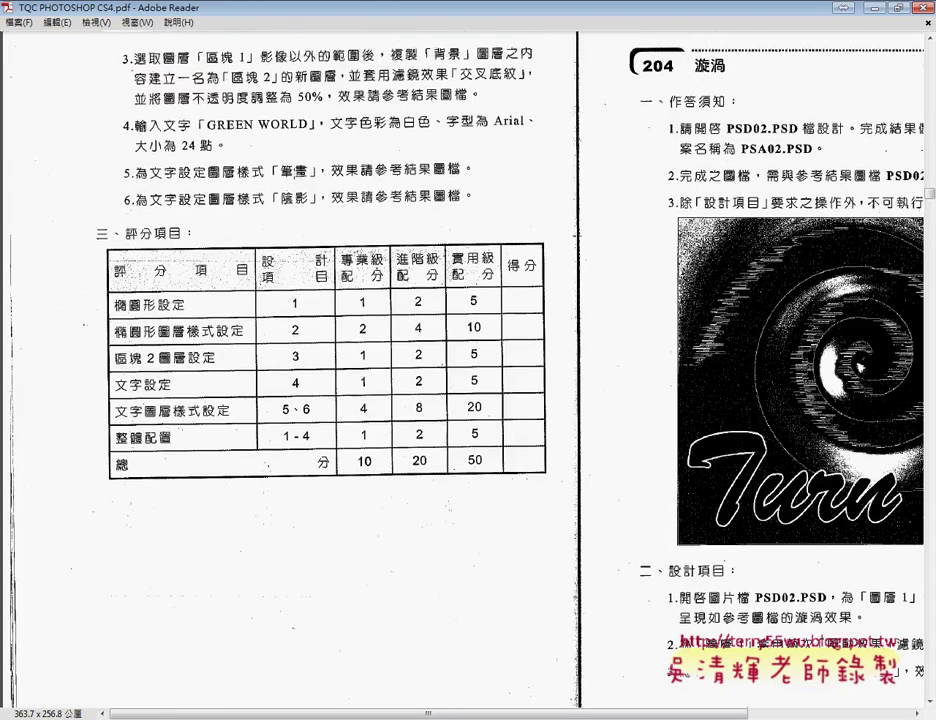
scroll(266, 243, "down", 2)
scroll(266, 243, "down", 3)
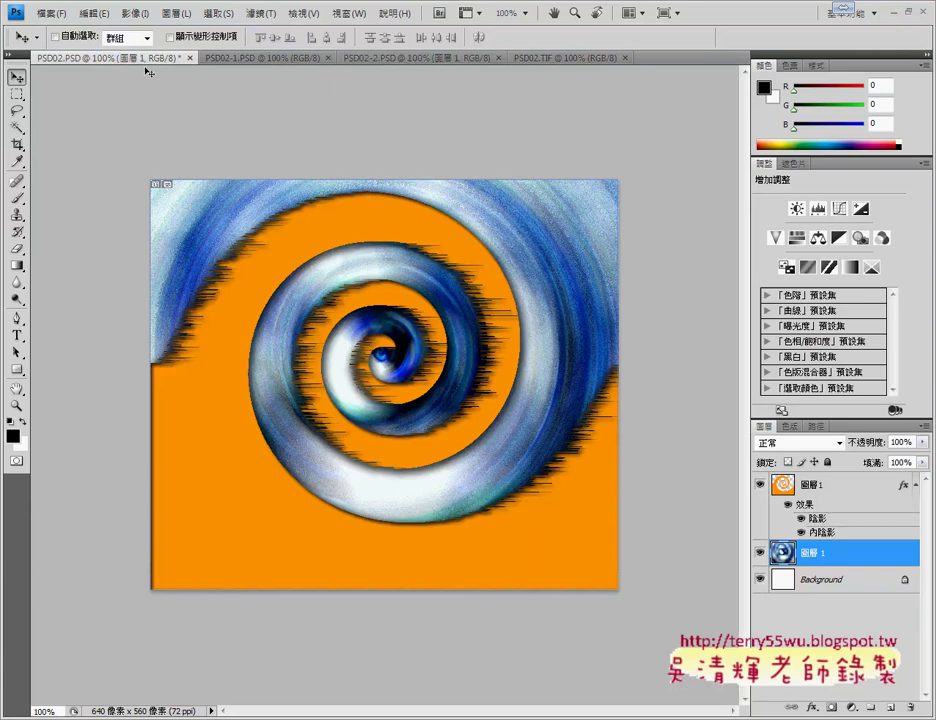
left_click(391, 62)
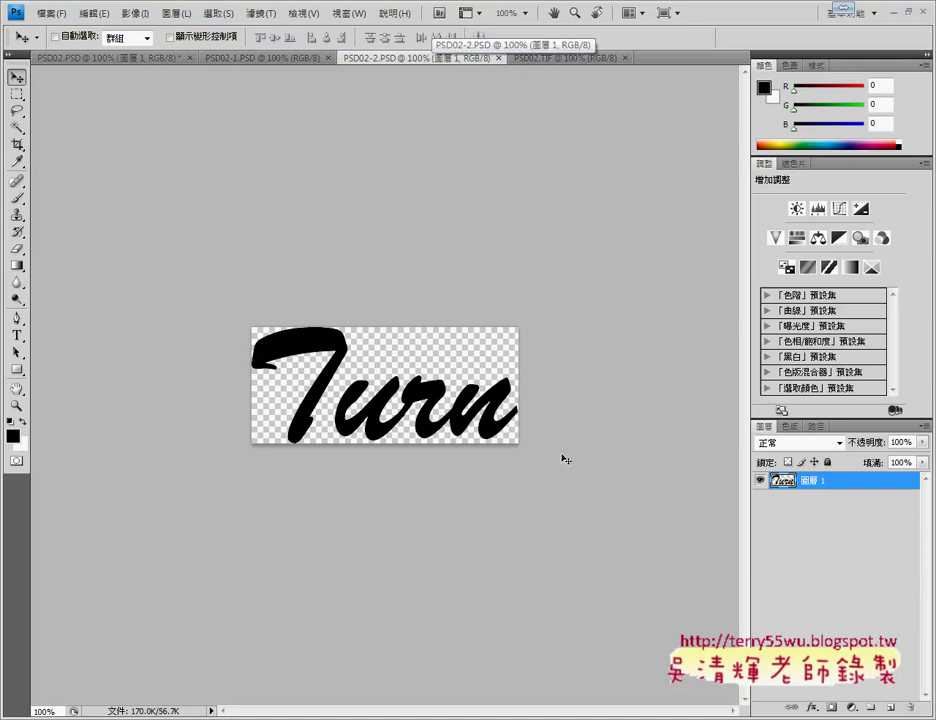
Load the Turn layer's pixels as a selection, then deselect them.
right_click(784, 479)
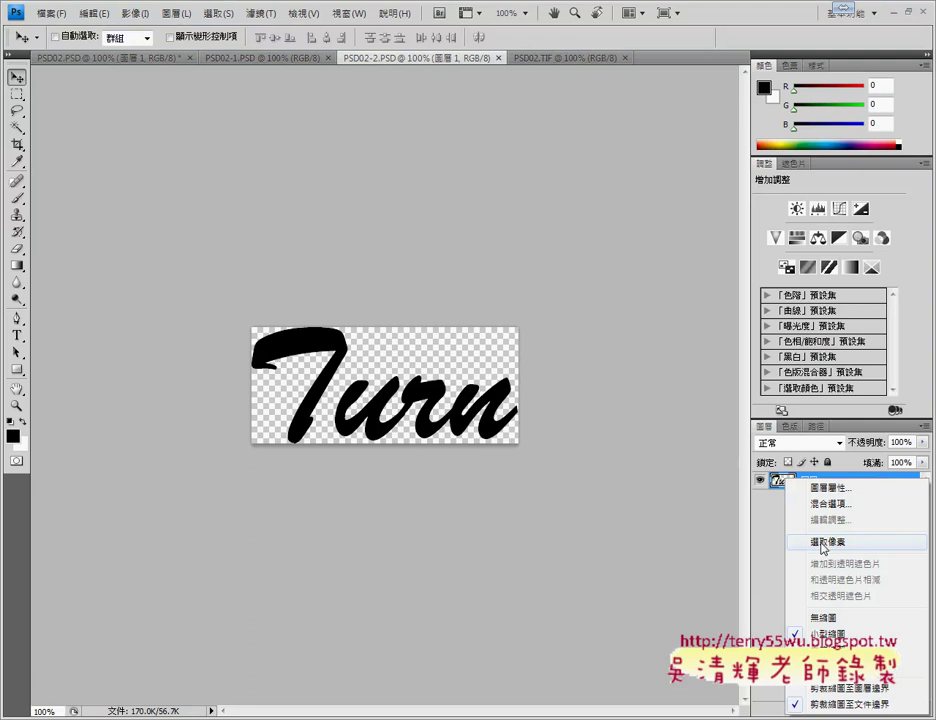
left_click(821, 543)
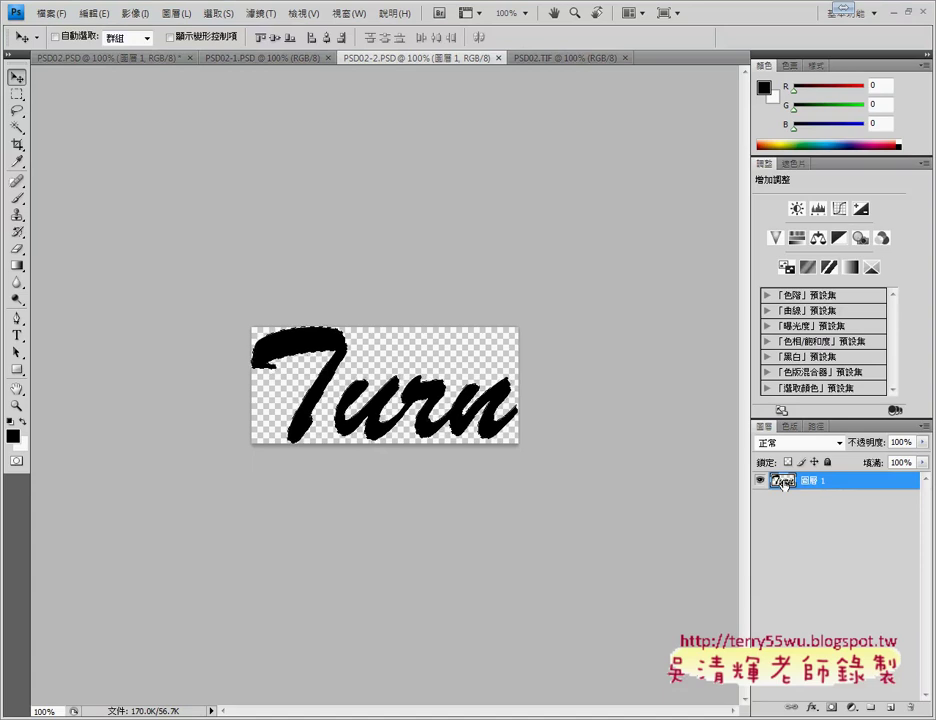
right_click(786, 482)
left_click(815, 544)
left_click(218, 13)
left_click(236, 46)
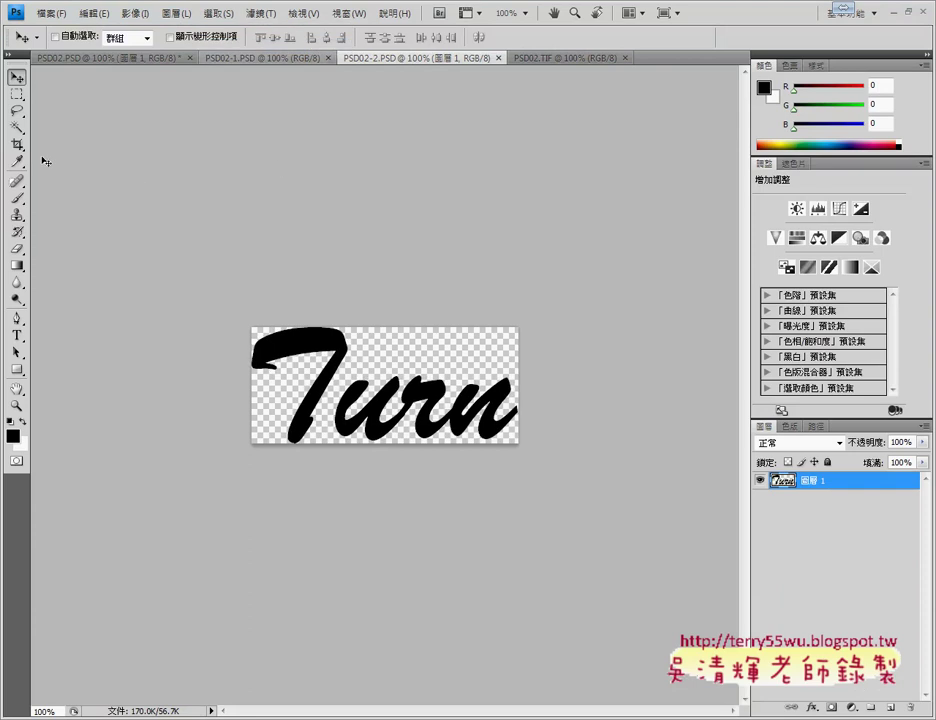
Select the black Turn letters with the Magic Wand in Add mode and paste into PSD02.PSD.
left_click_drag(18, 130, 63, 151)
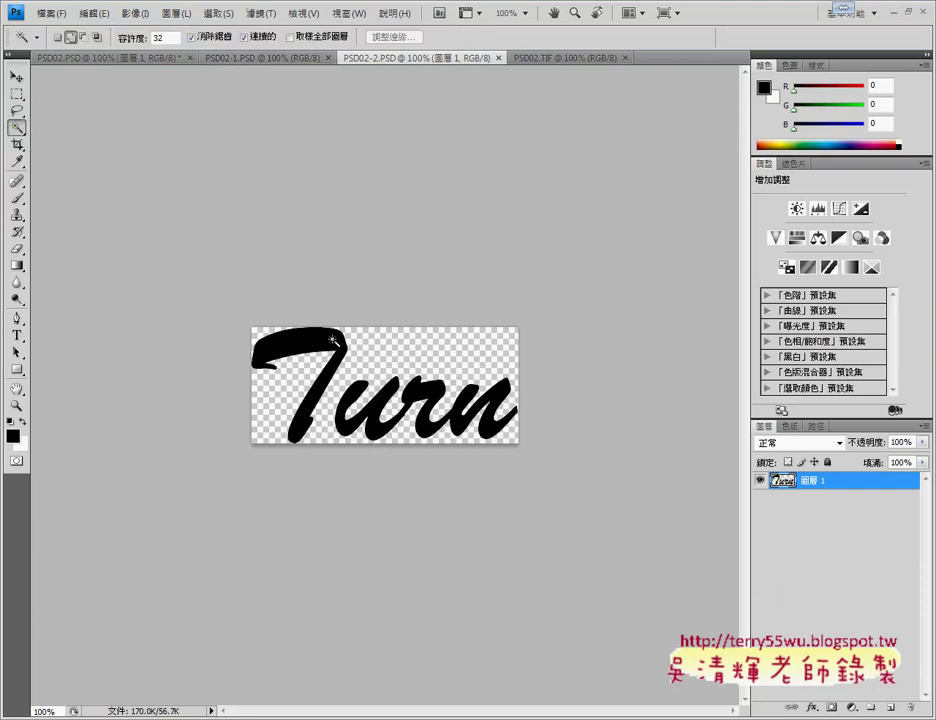
left_click(356, 395)
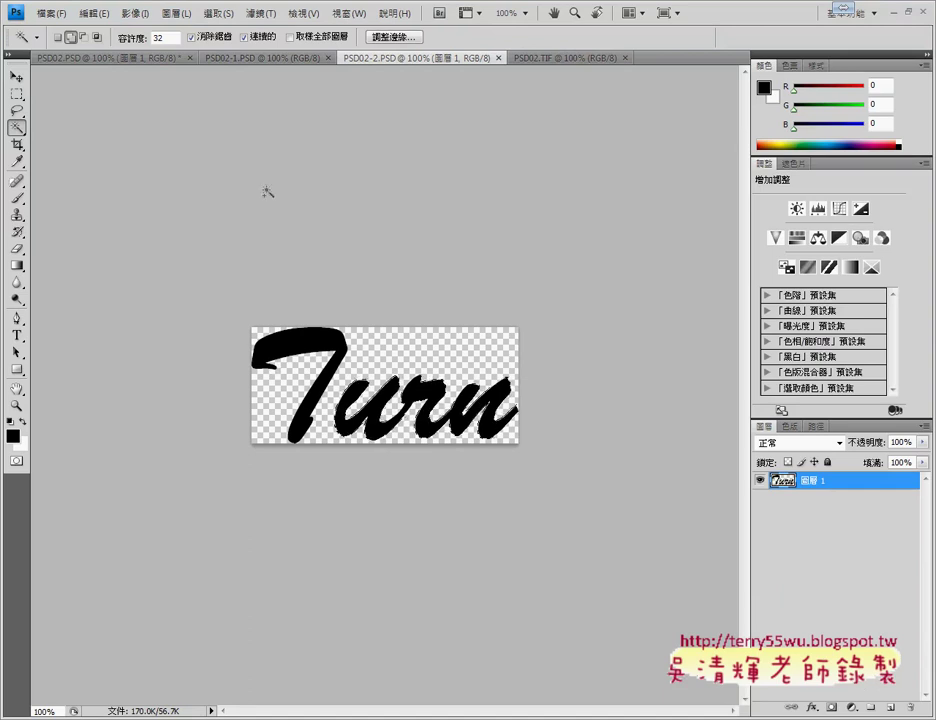
left_click(68, 42)
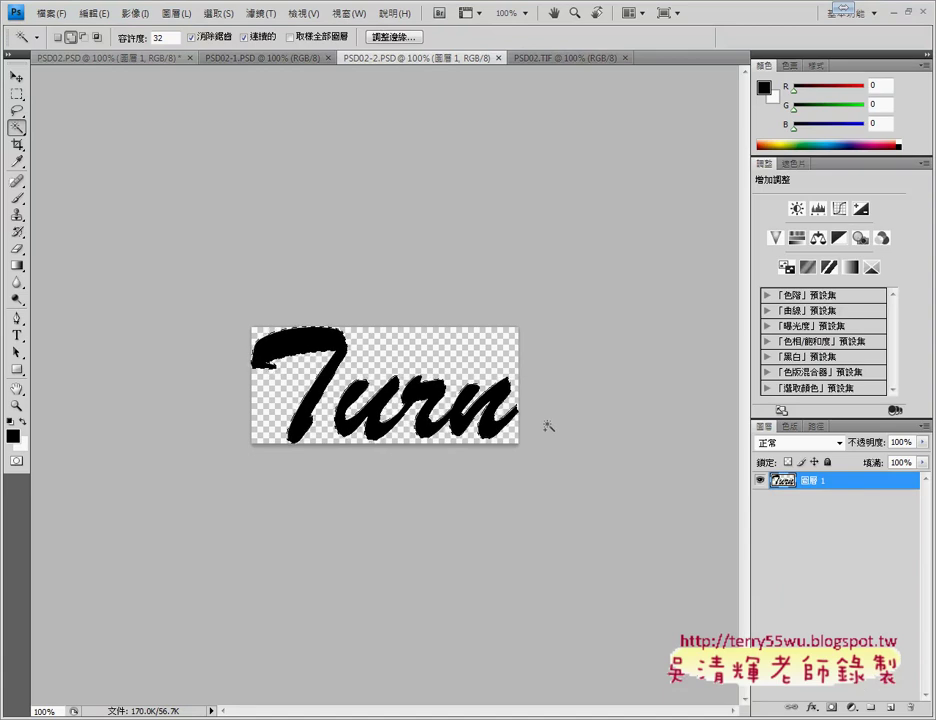
left_click(122, 58)
key("ctrl+v")
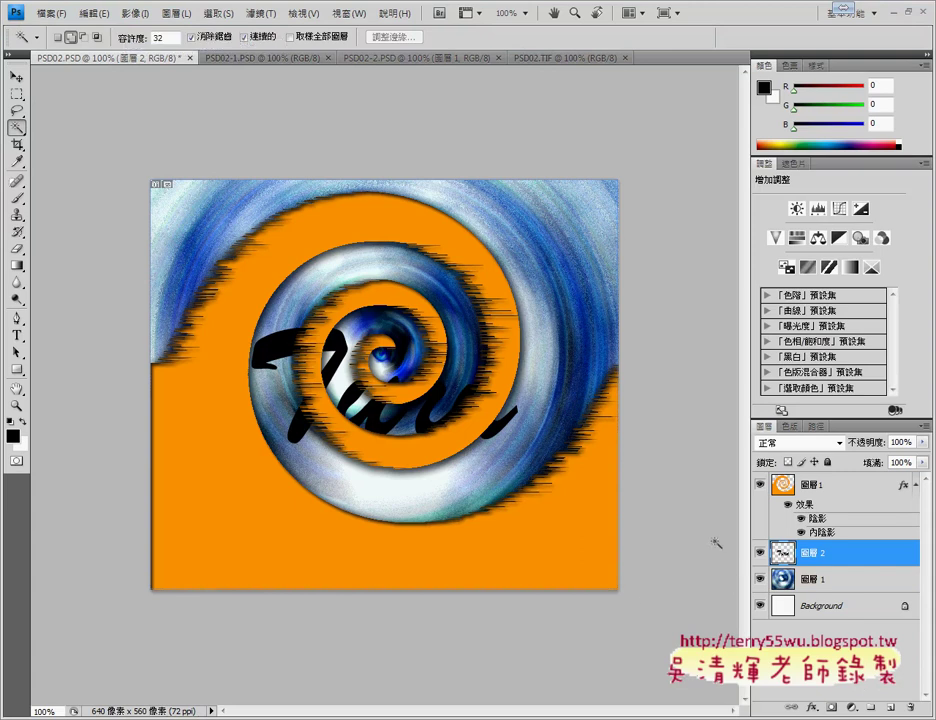
Raise the Turn layer to the top of the stack and drag its text to the lower-left.
left_click_drag(845, 563, 843, 484)
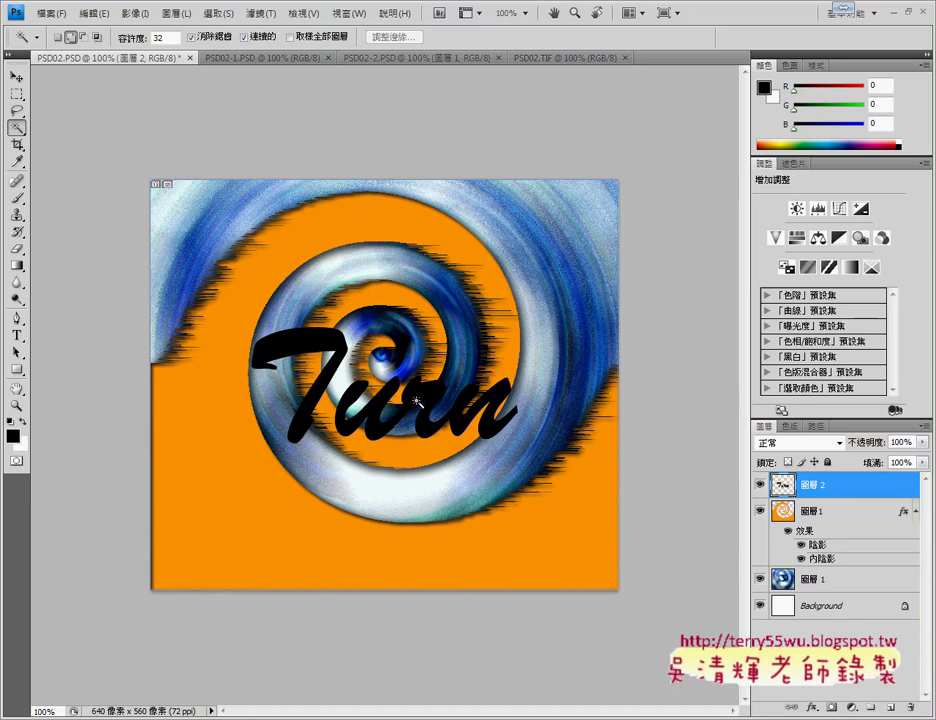
left_click(16, 75)
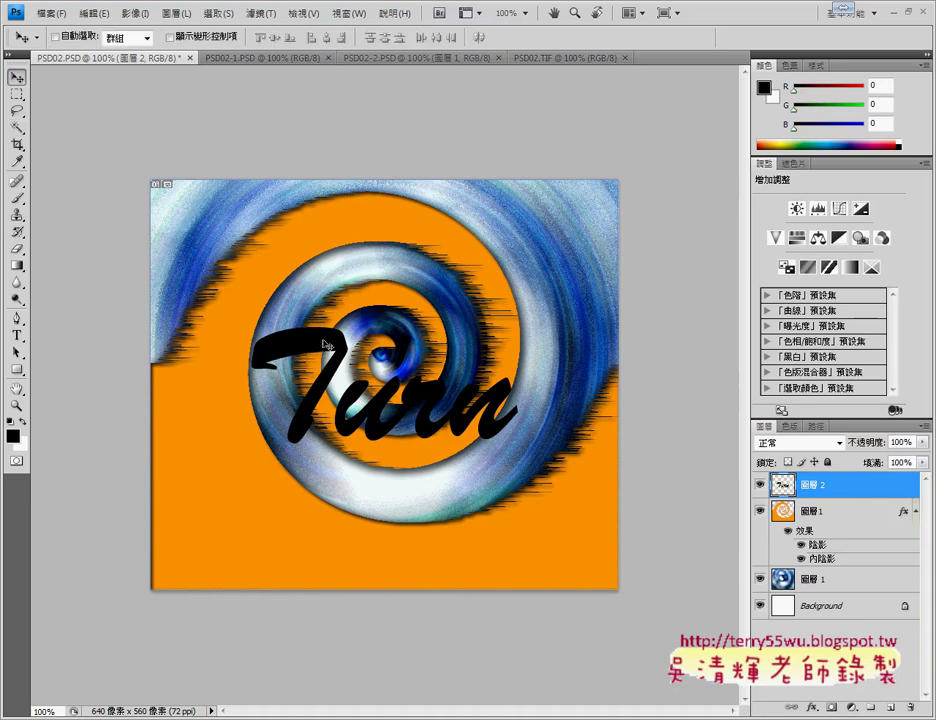
left_click_drag(314, 362, 244, 478)
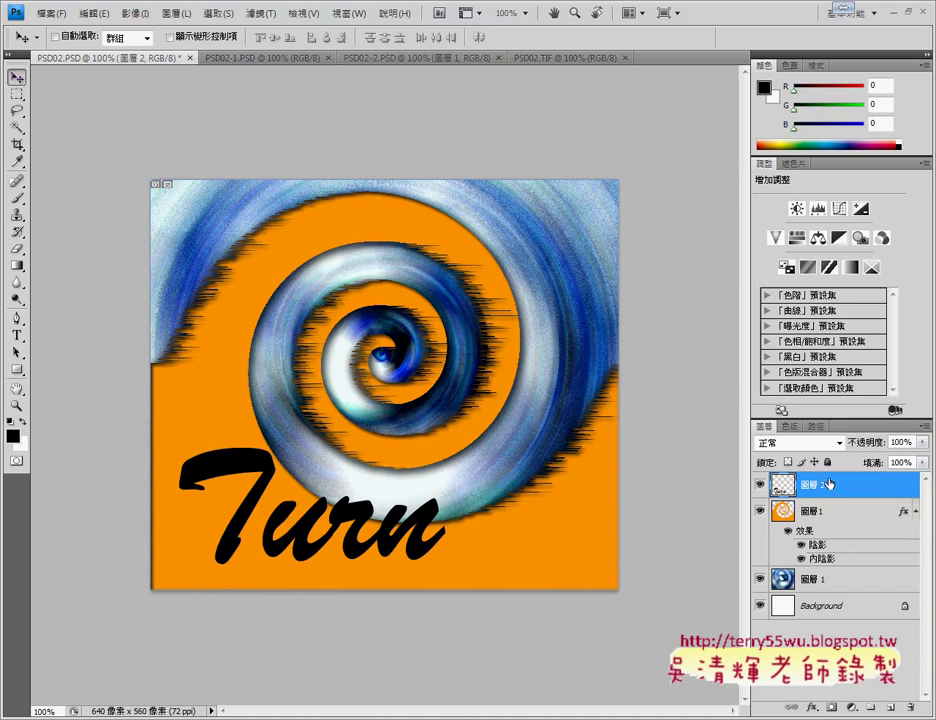
Check against the PSD02.TIF reference and nudge the Turn text slightly left and down.
left_click(552, 59)
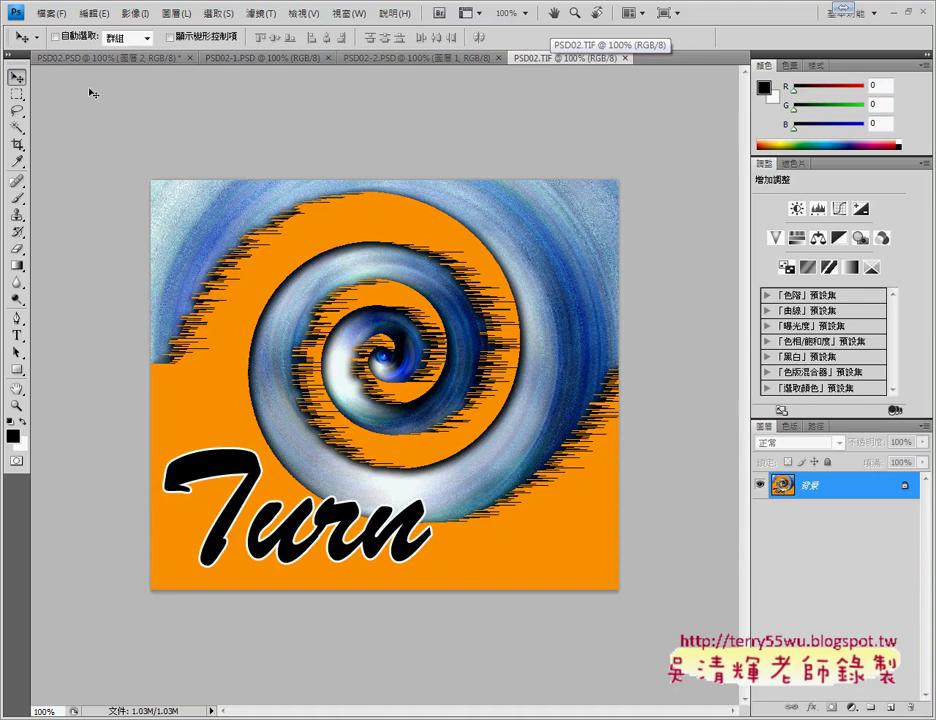
left_click(92, 58)
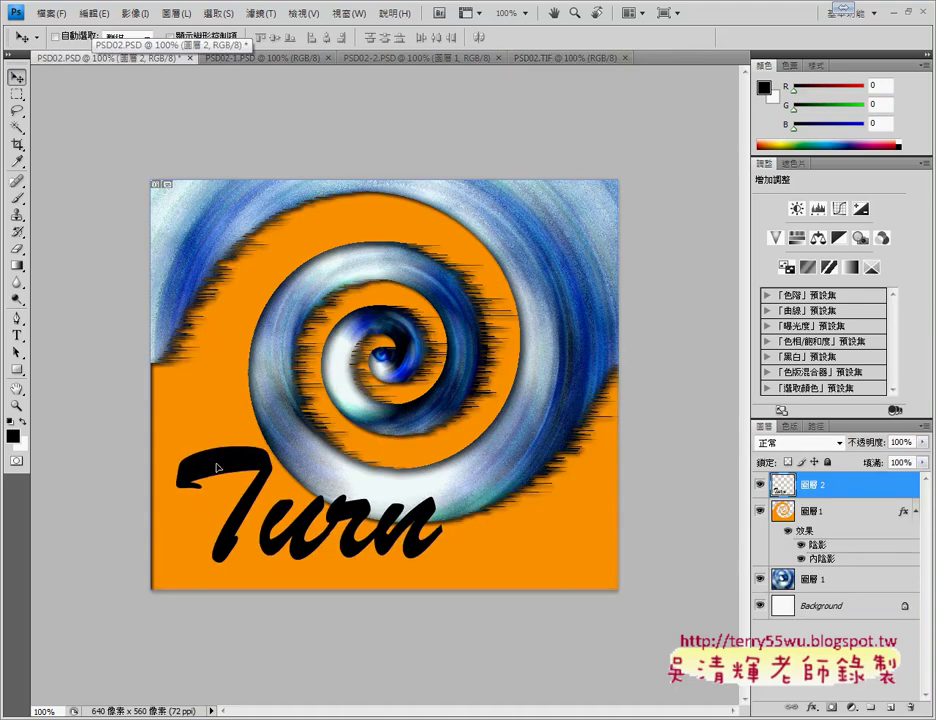
left_click_drag(217, 467, 207, 474)
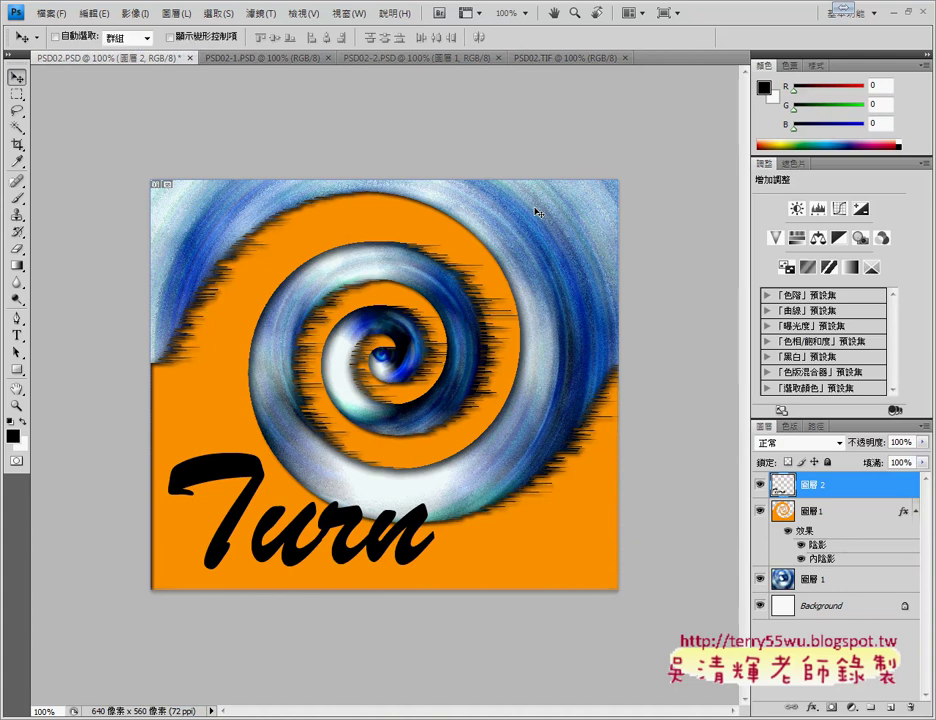
left_click(560, 58)
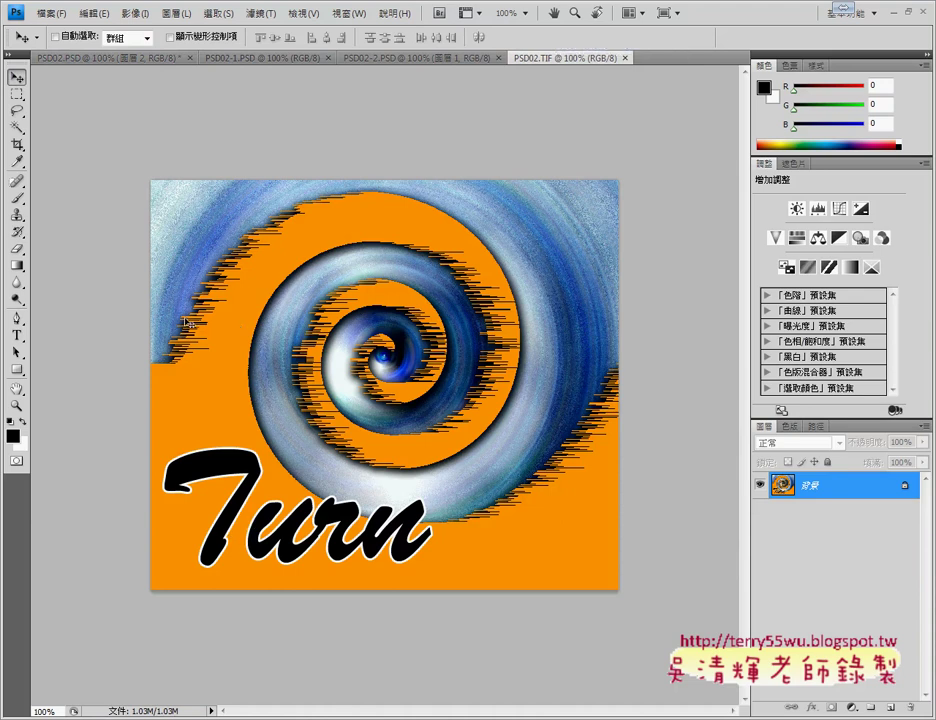
left_click(120, 58)
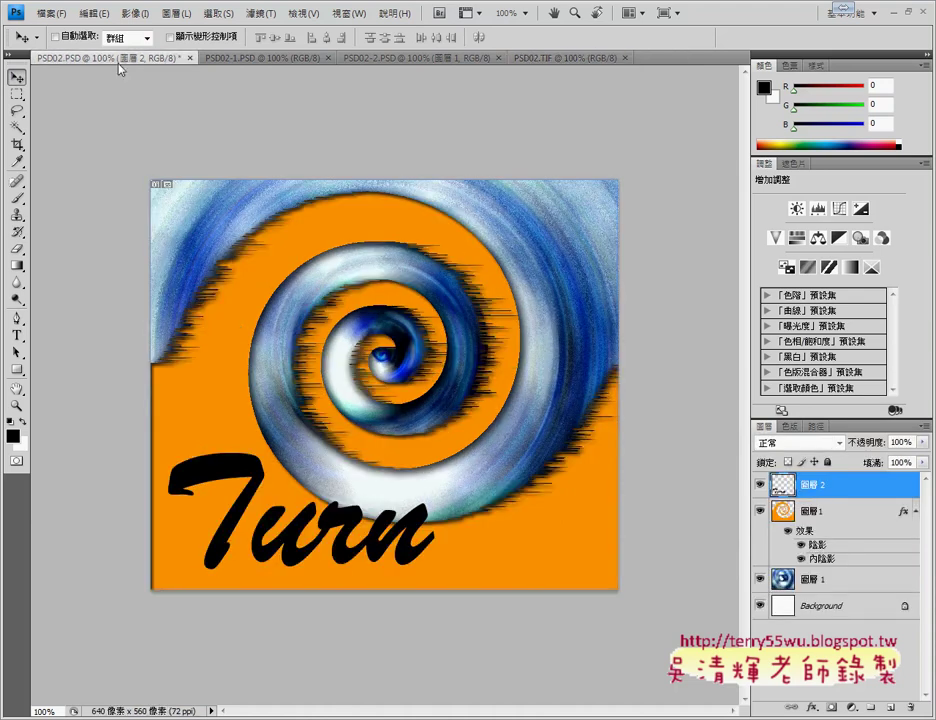
Add a Stroke effect to the Turn text layer in Layer Style.
double_click(786, 490)
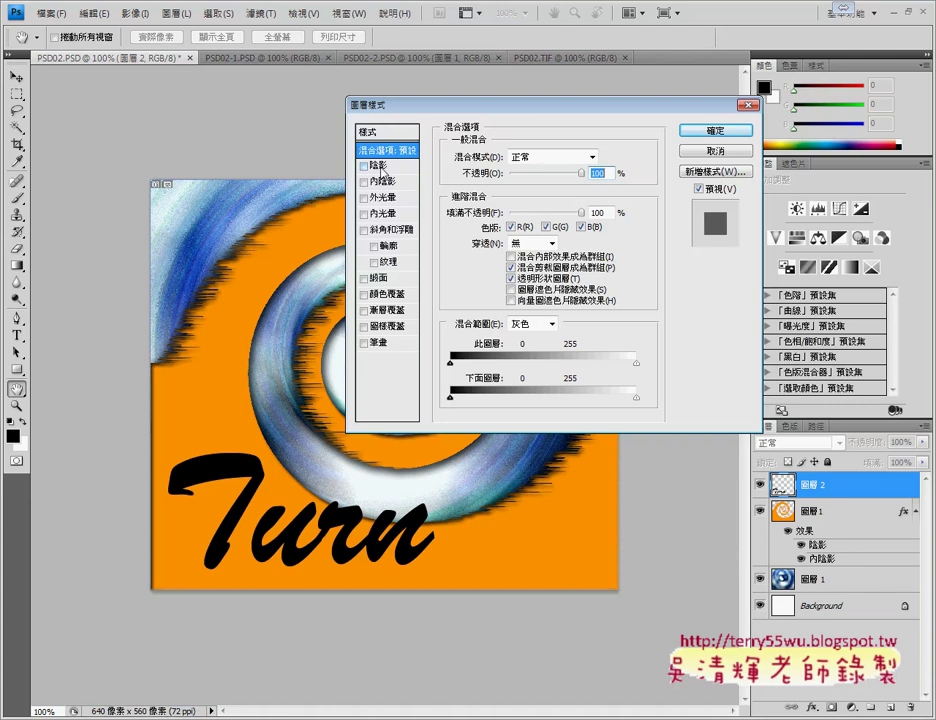
left_click(380, 343)
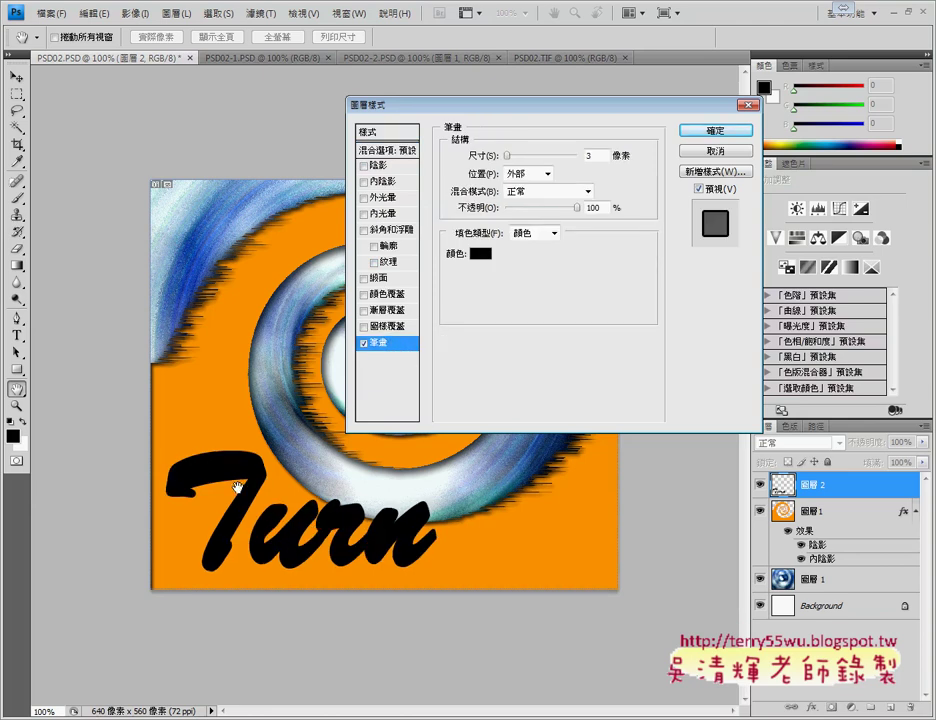
left_click(364, 343)
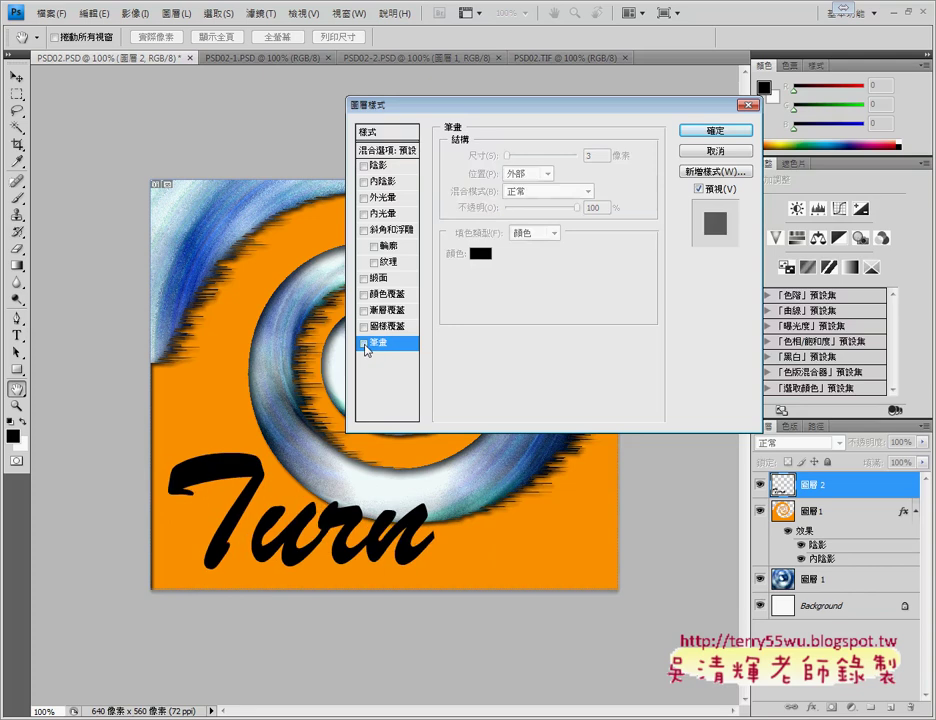
left_click(364, 343)
left_click(364, 343)
left_click(364, 343)
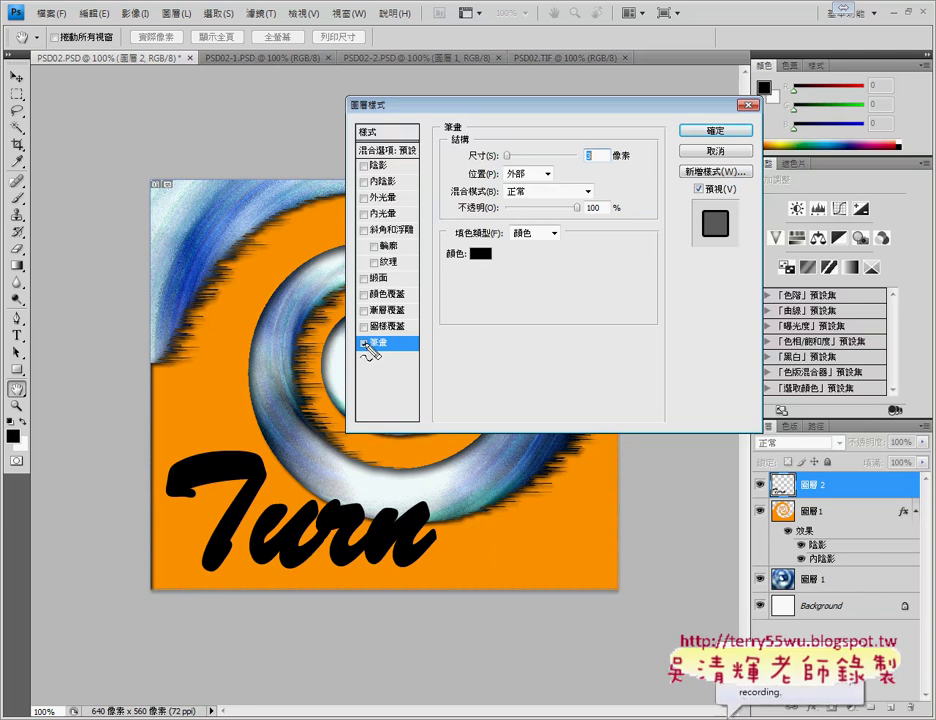
Set the stroke colour to white (ffffff).
left_click_drag(470, 166, 498, 166)
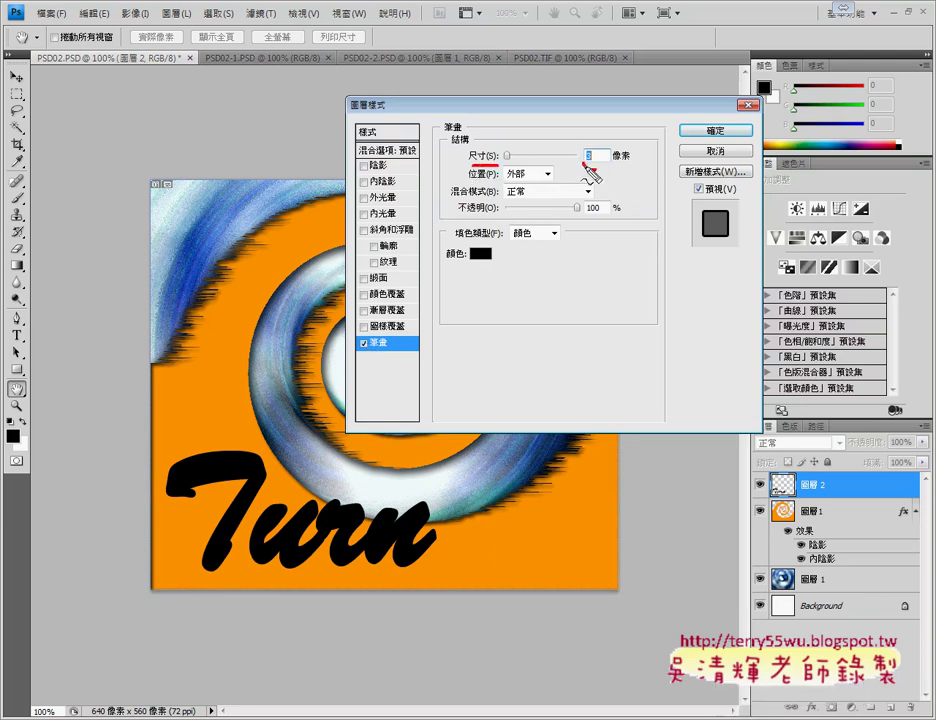
left_click_drag(600, 148, 590, 172)
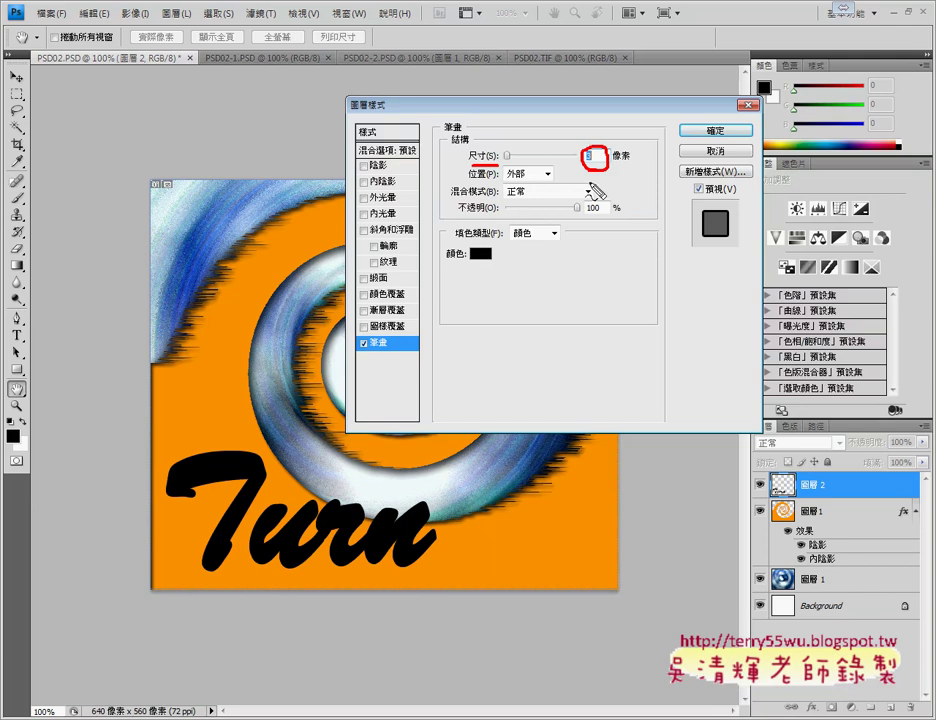
mouse_move(446, 277)
left_mouse_down()
mouse_move(555, 262)
mouse_move(540, 267)
left_mouse_up()
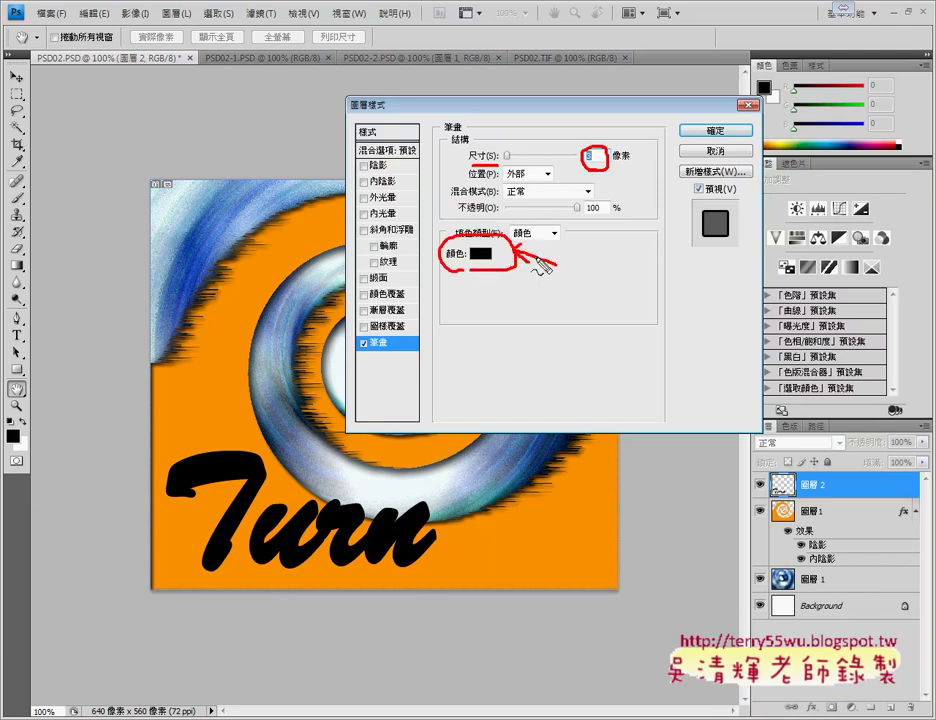
key("Escape")
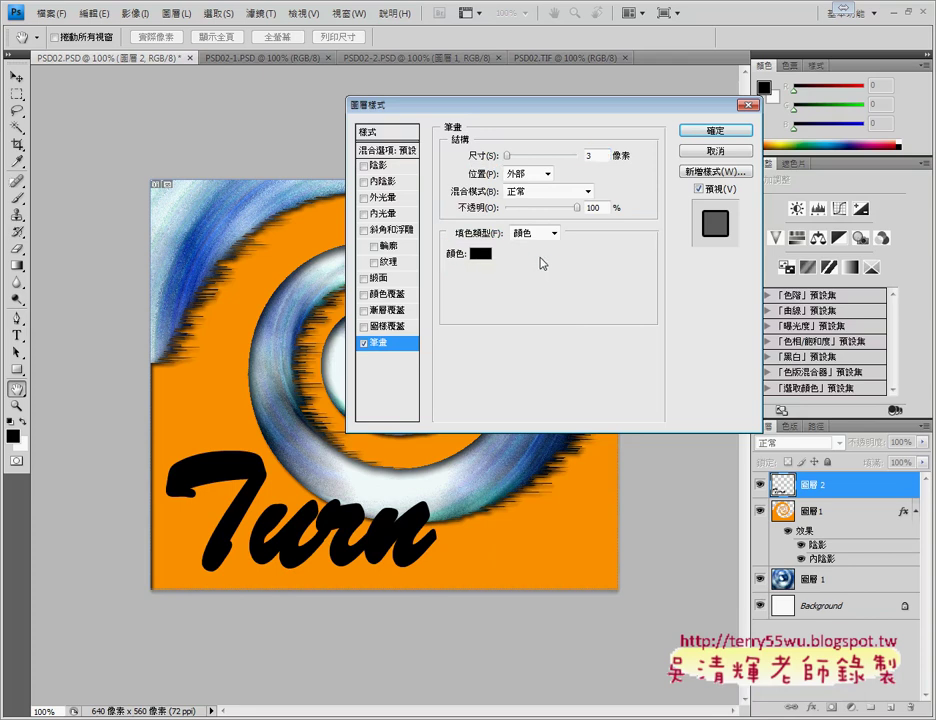
left_click(480, 253)
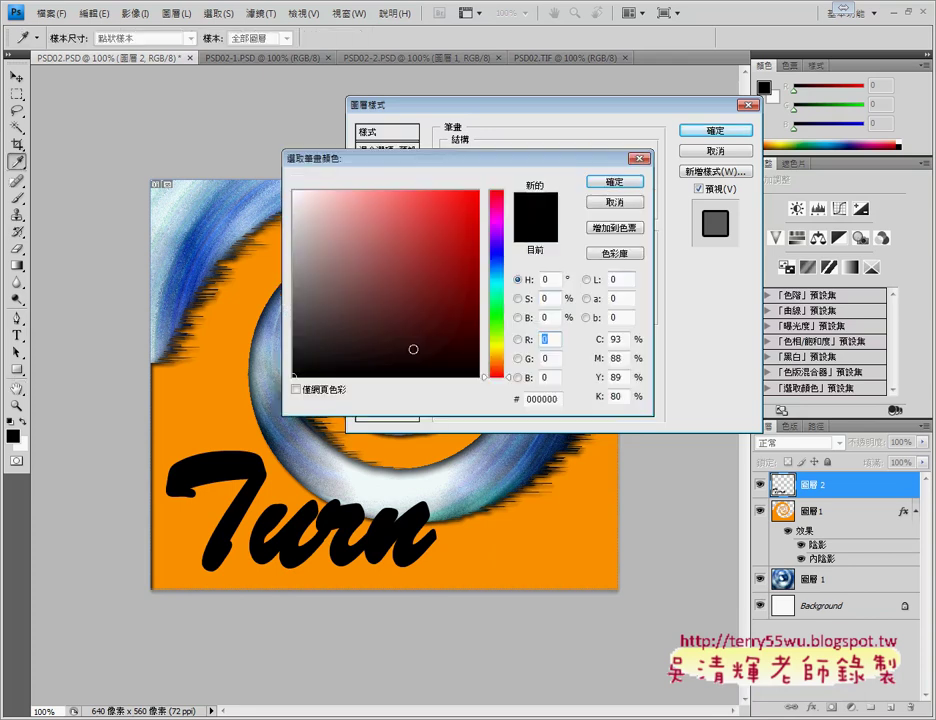
left_click_drag(297, 375, 293, 191)
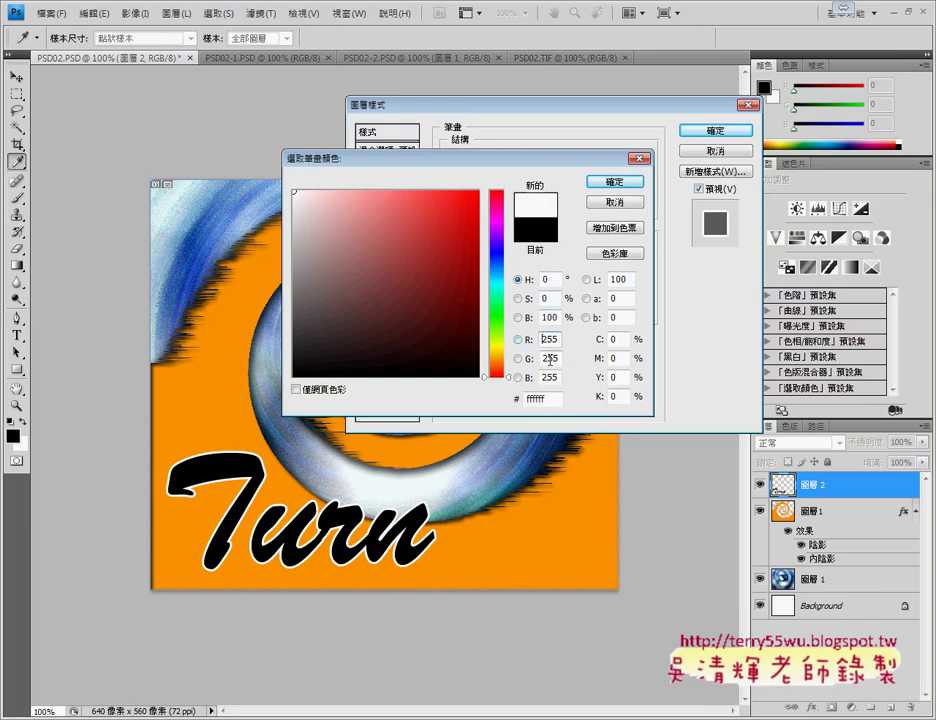
left_click(613, 184)
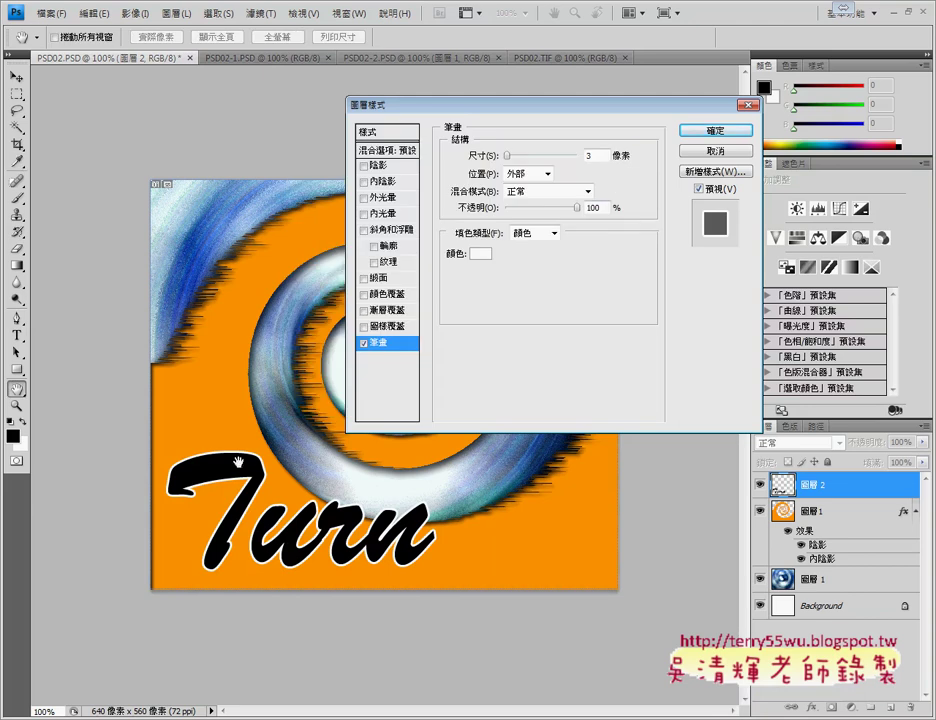
Set the stroke size to 3 px and apply the style.
left_click_drag(508, 157, 512, 170)
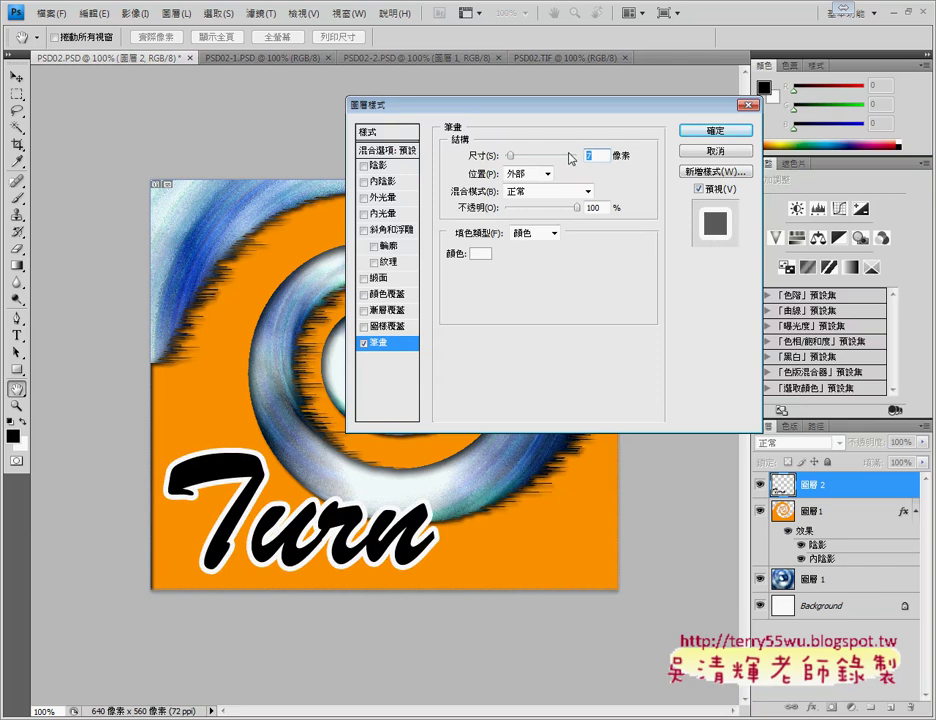
type("3")
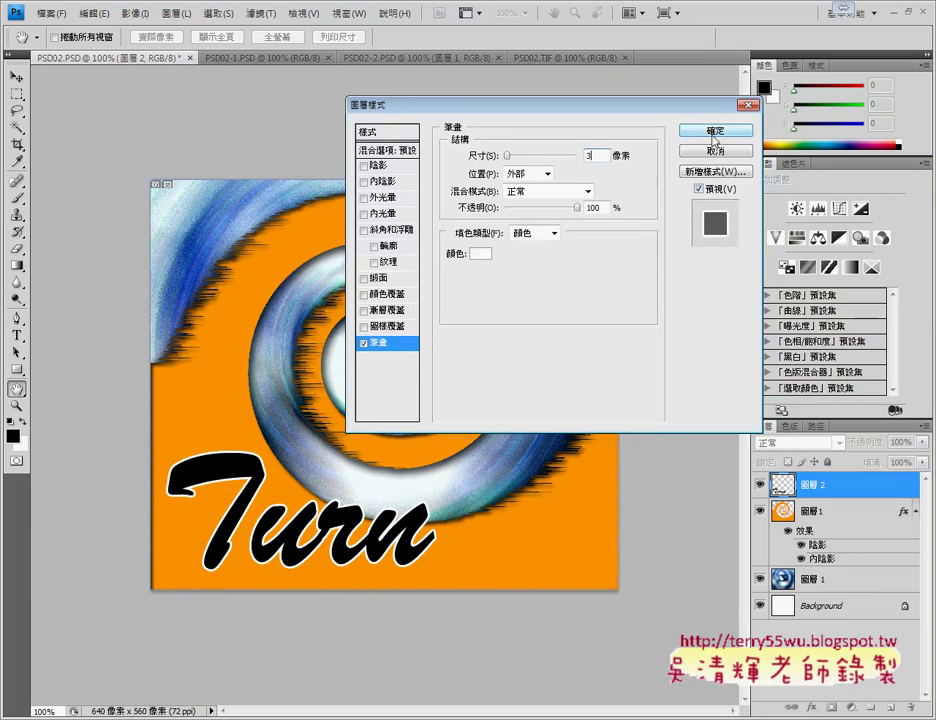
left_click(714, 133)
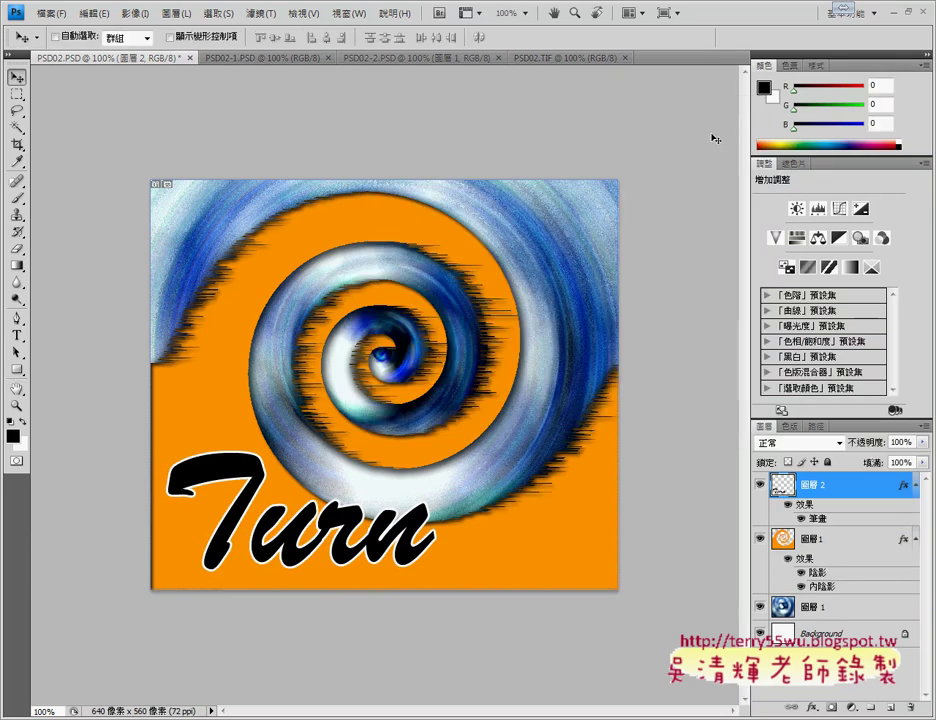